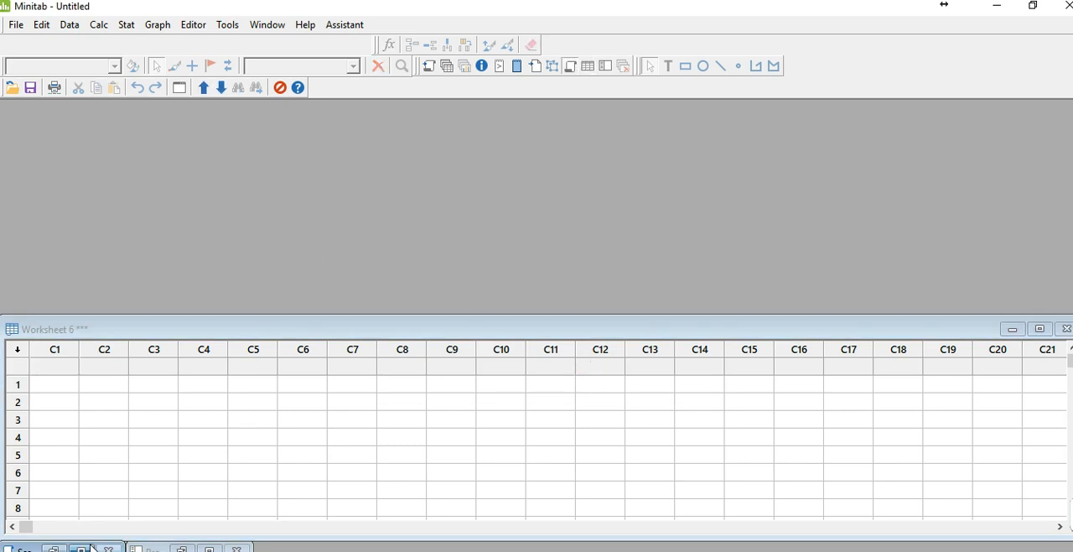
Check the worksheet list in the Project Manager and bring up the Session window
left_click(206, 549)
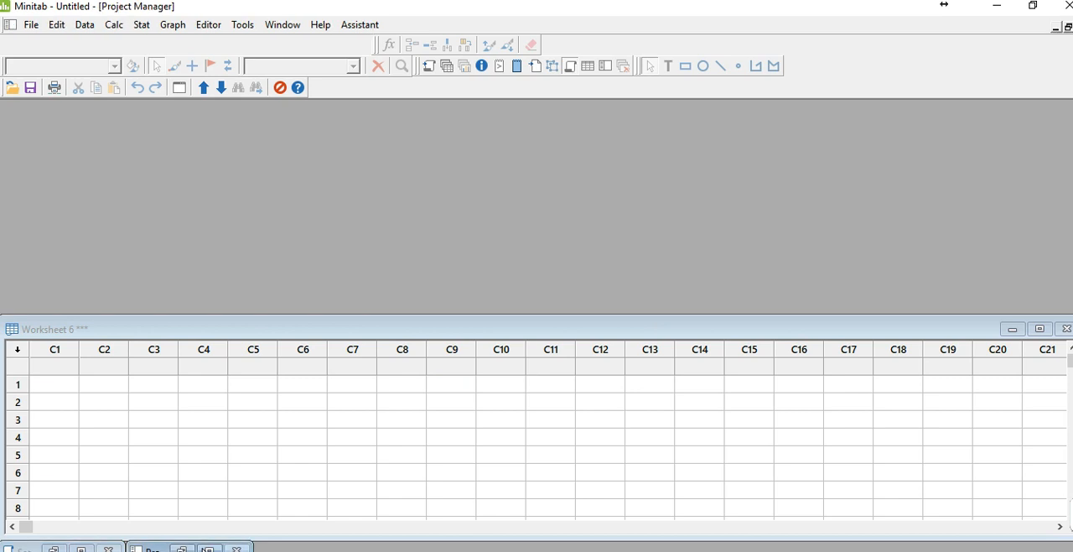
left_click(1056, 28)
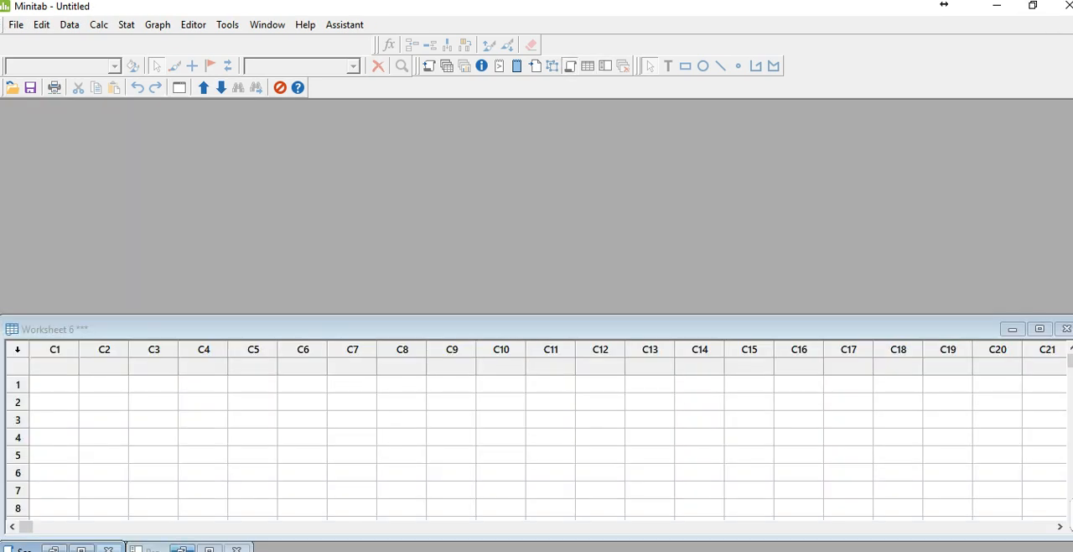
left_click(81, 549)
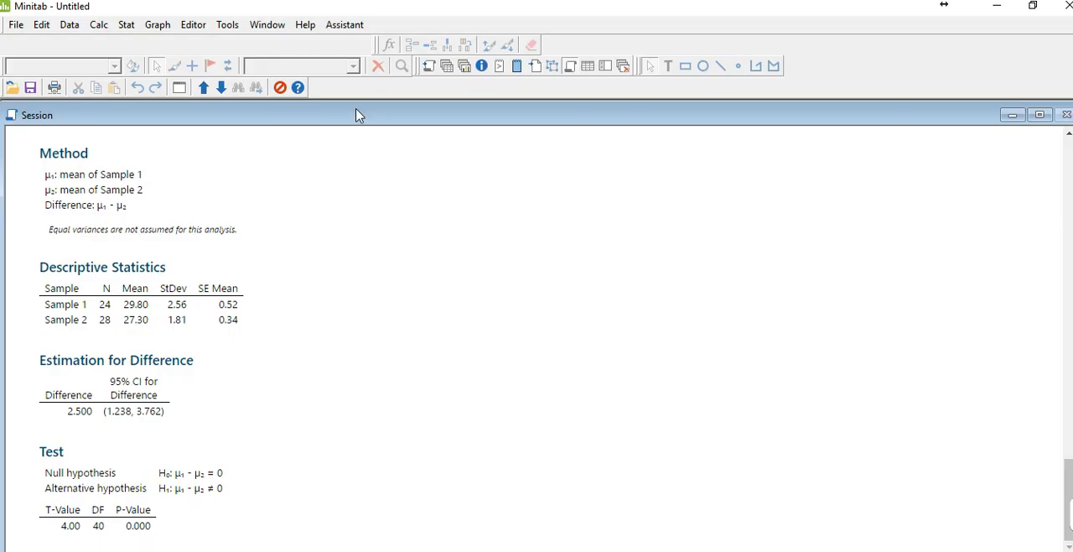
Open the Plant worksheet from the module 2 folder of six sigma wk4 and maximize its window
left_click(15, 88)
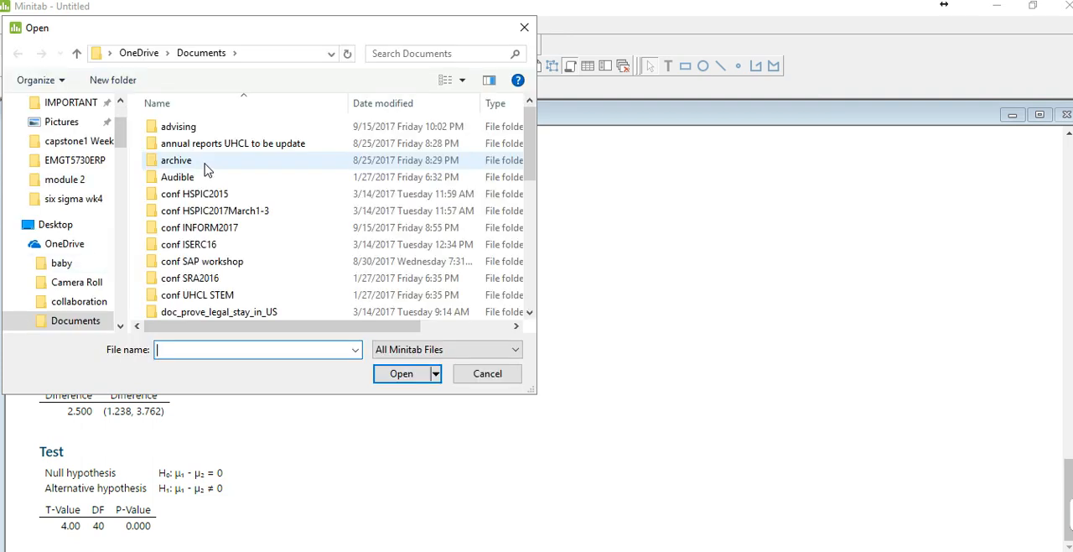
left_click(95, 199)
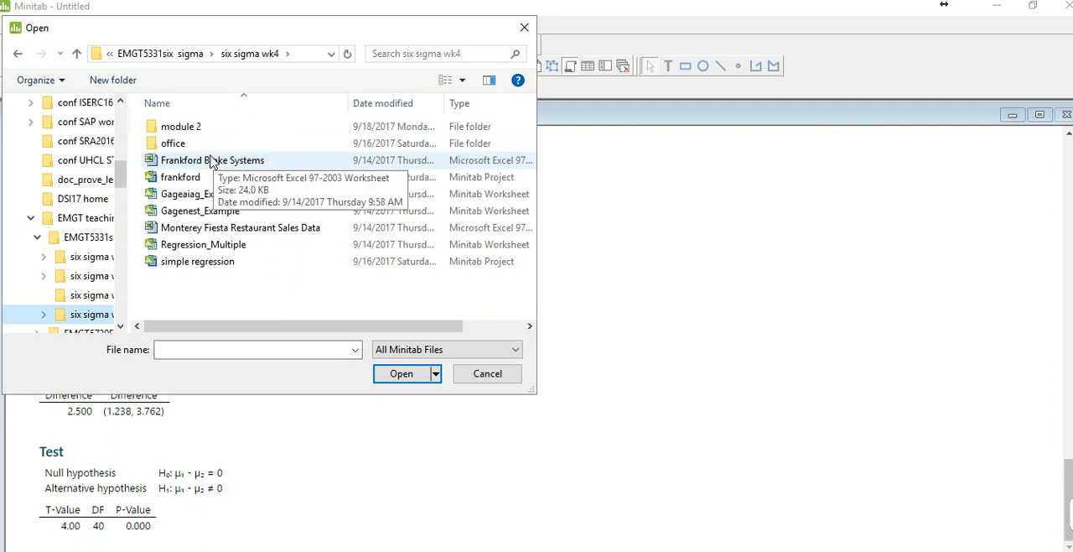
double_click(216, 128)
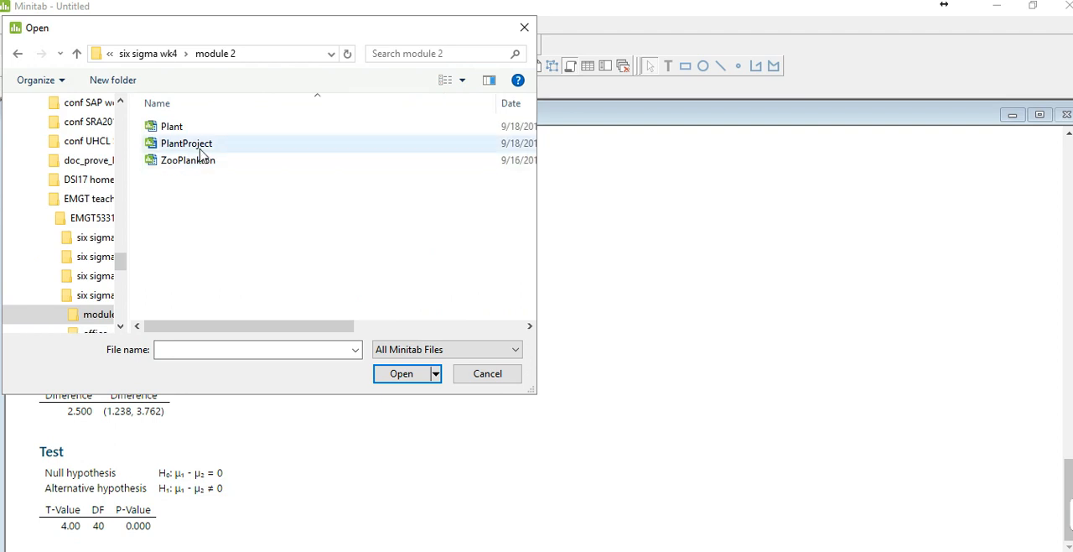
double_click(209, 128)
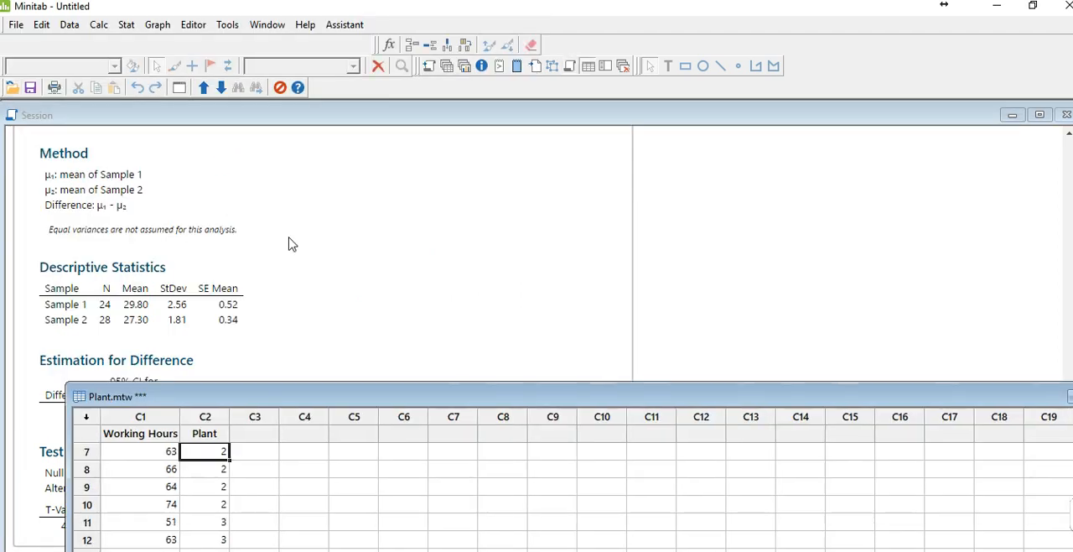
left_click_drag(251, 394, 271, 242)
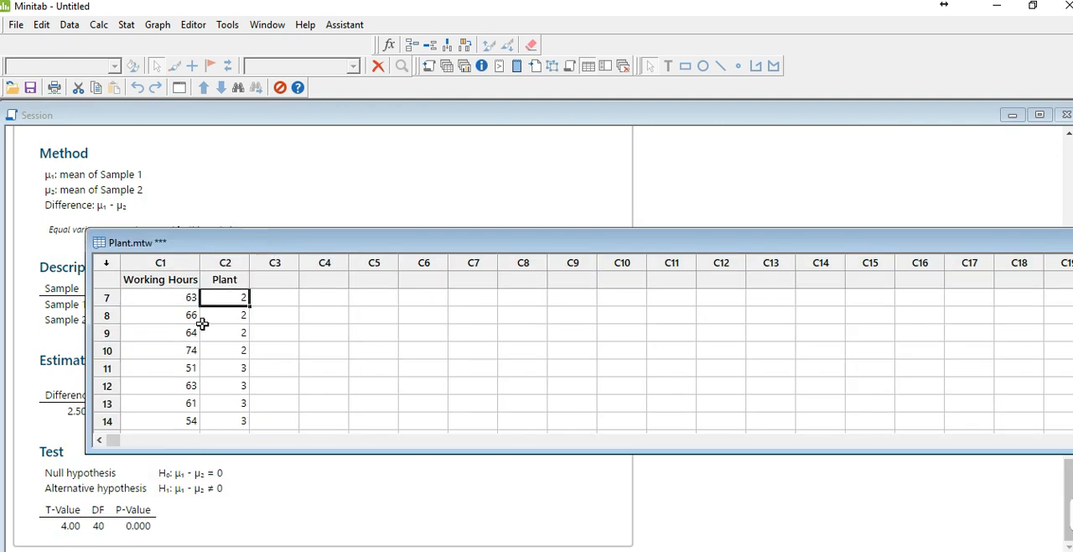
scroll(202, 328, "up", 2)
double_click(263, 245)
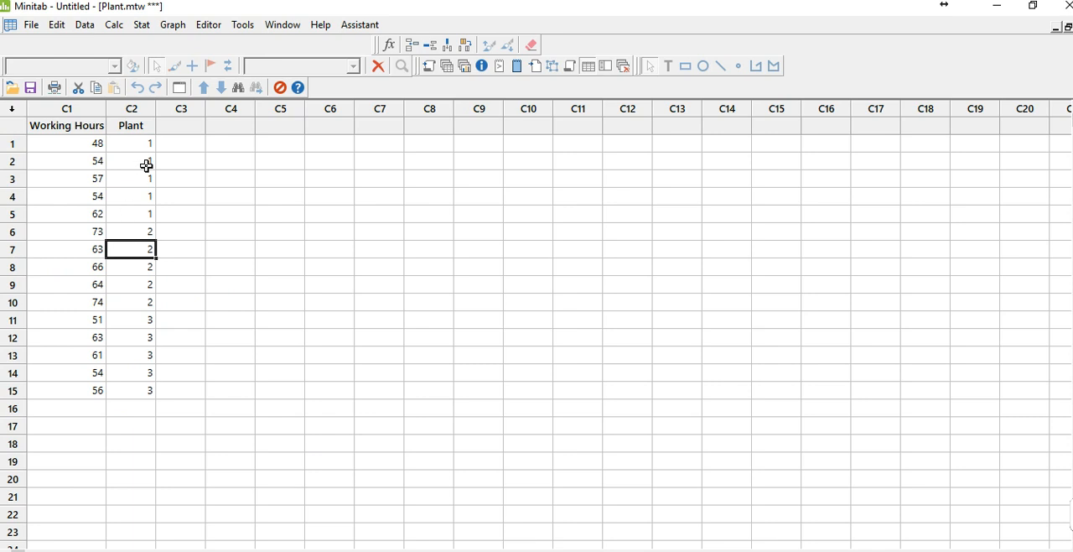
Set up a One-Way ANOVA with Working Hours as the response and Plant as the factor
left_click(143, 28)
mouse_move(152, 78)
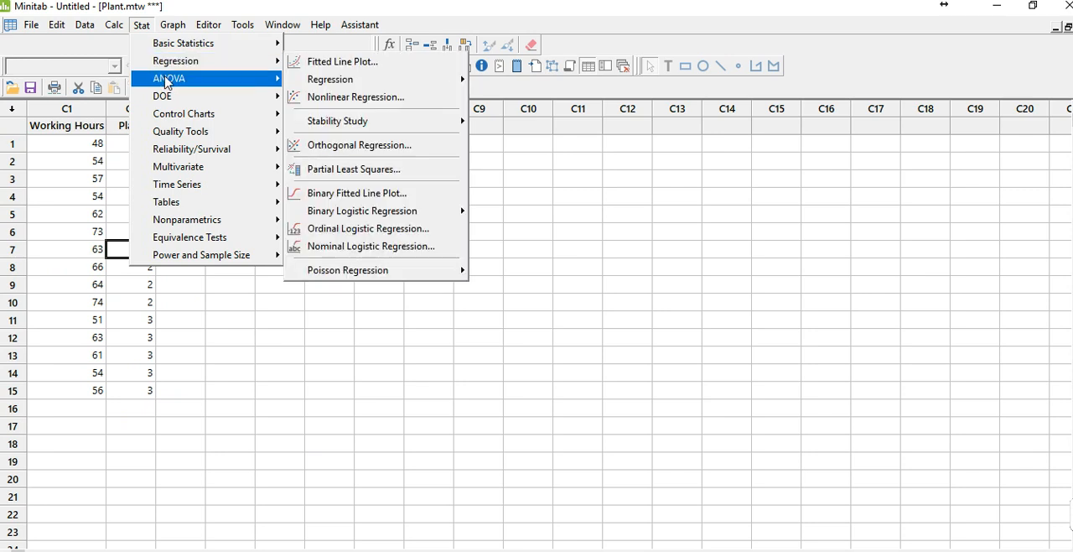
left_click(340, 80)
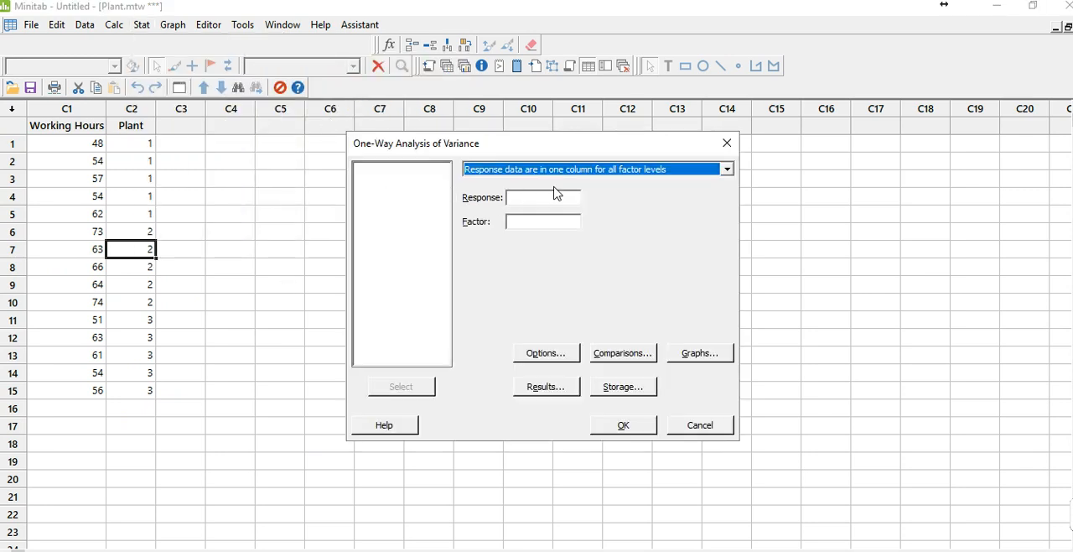
left_click(542, 200)
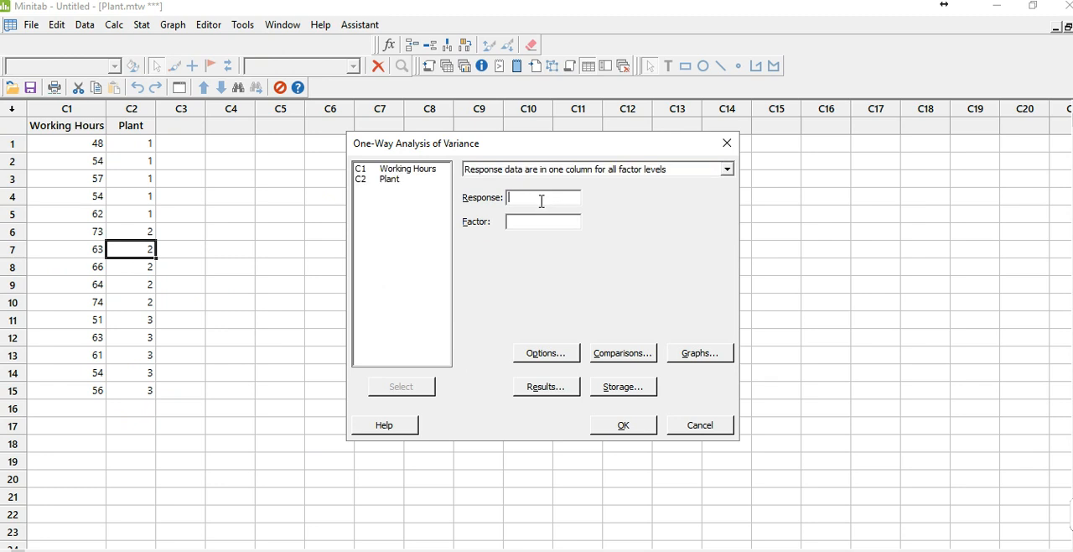
double_click(419, 172)
double_click(400, 182)
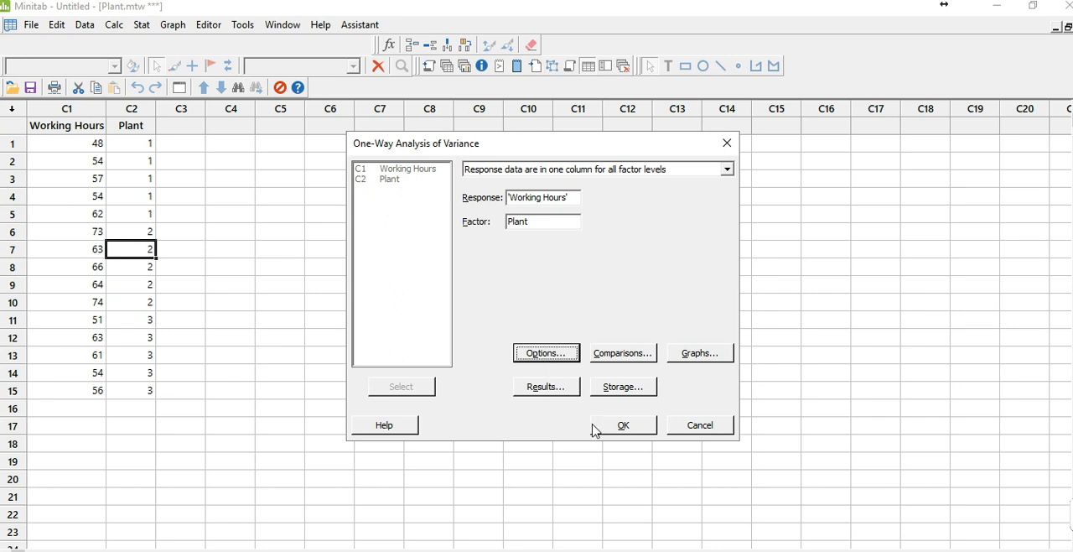
Run the One-Way ANOVA assuming equal variances with a two-sided confidence level of 95, and minimize the interval plot
left_click(557, 352)
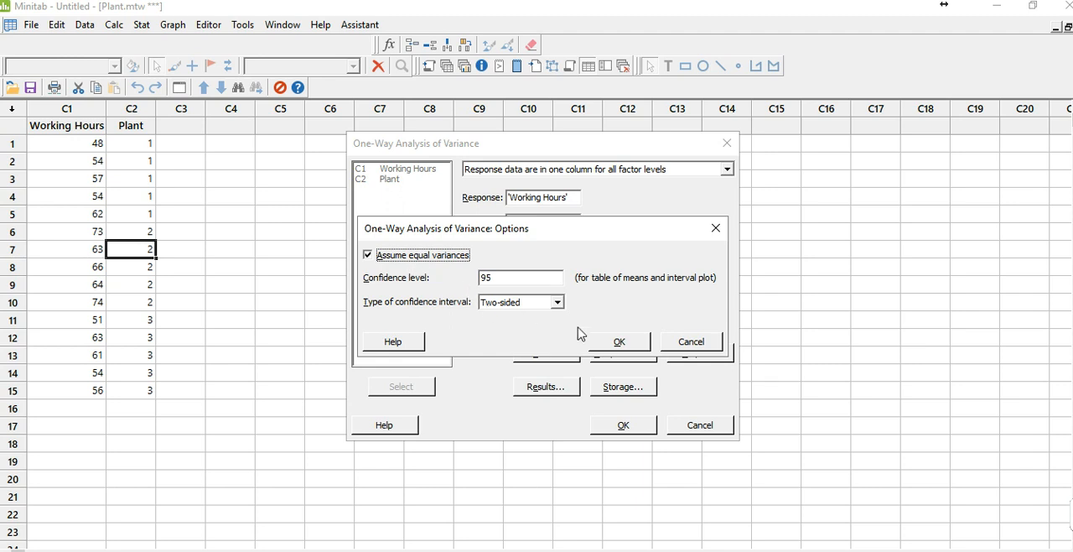
left_click(628, 352)
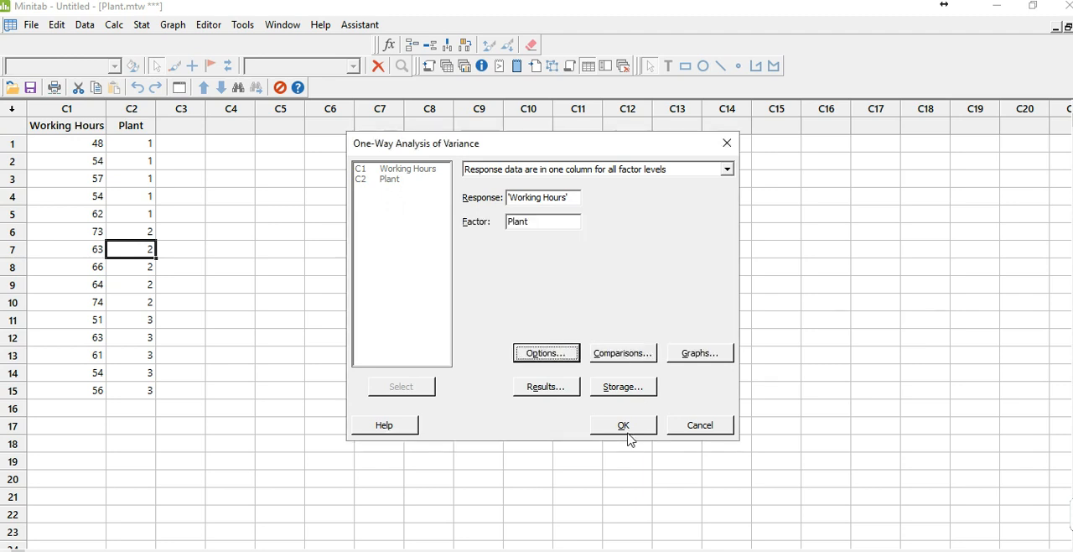
left_click(627, 431)
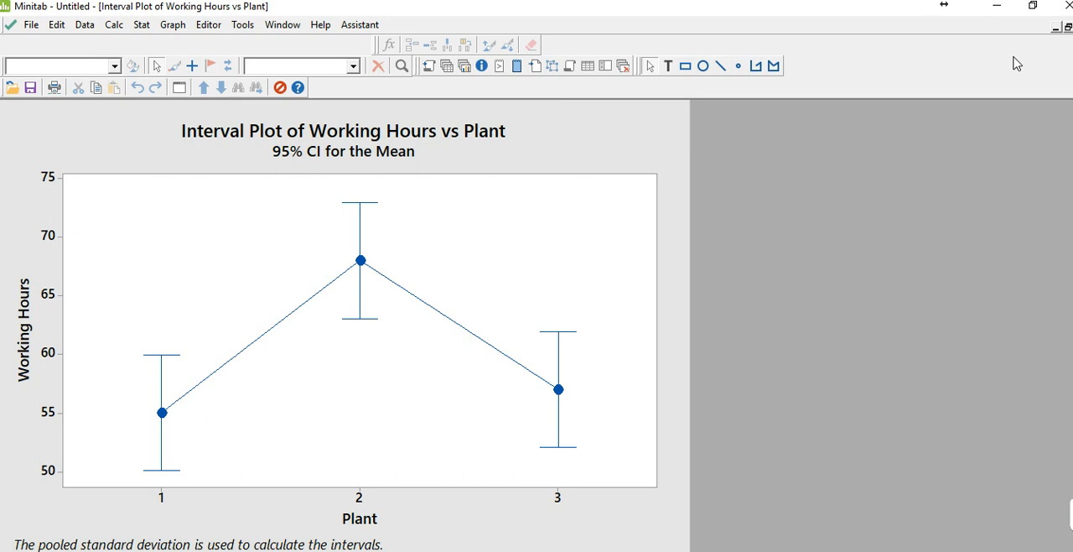
left_click(1056, 29)
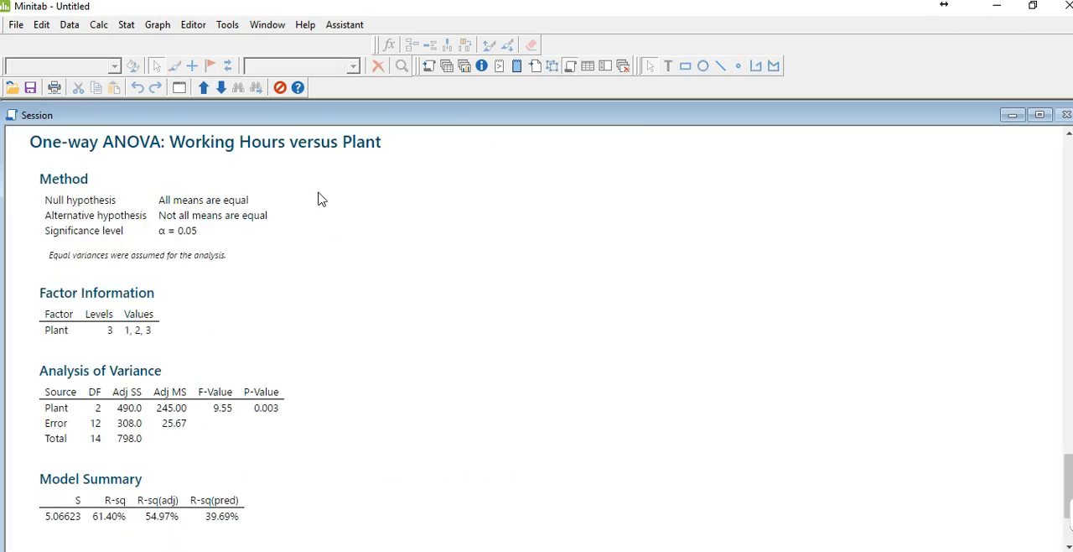
Switch to PowerPoint to review the Reed Manufacturing example and its hypotheses slide, and return to Minitab
mouse_move(71, 174)
left_click(731, 51)
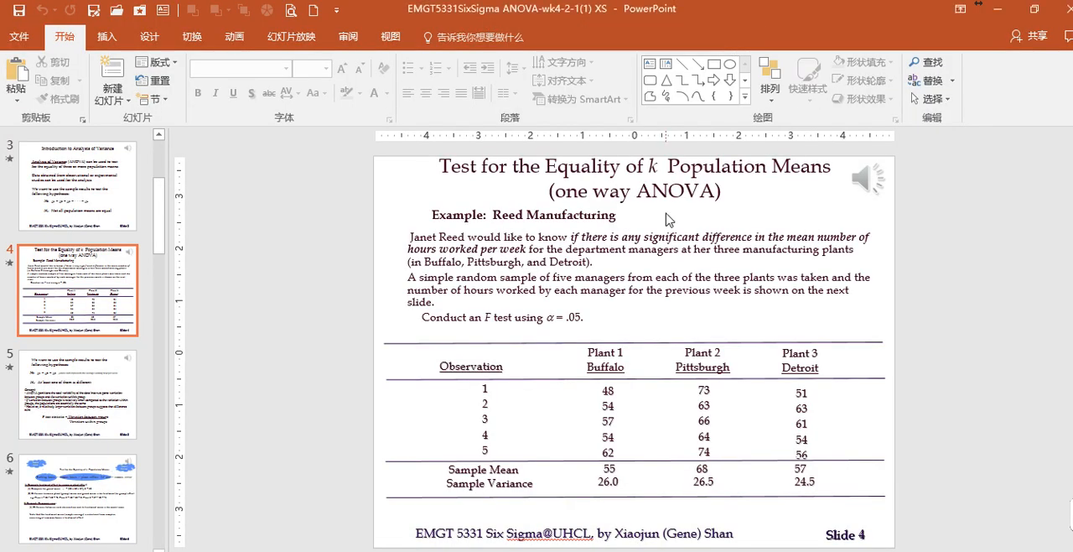
scroll(669, 220, "down", 1)
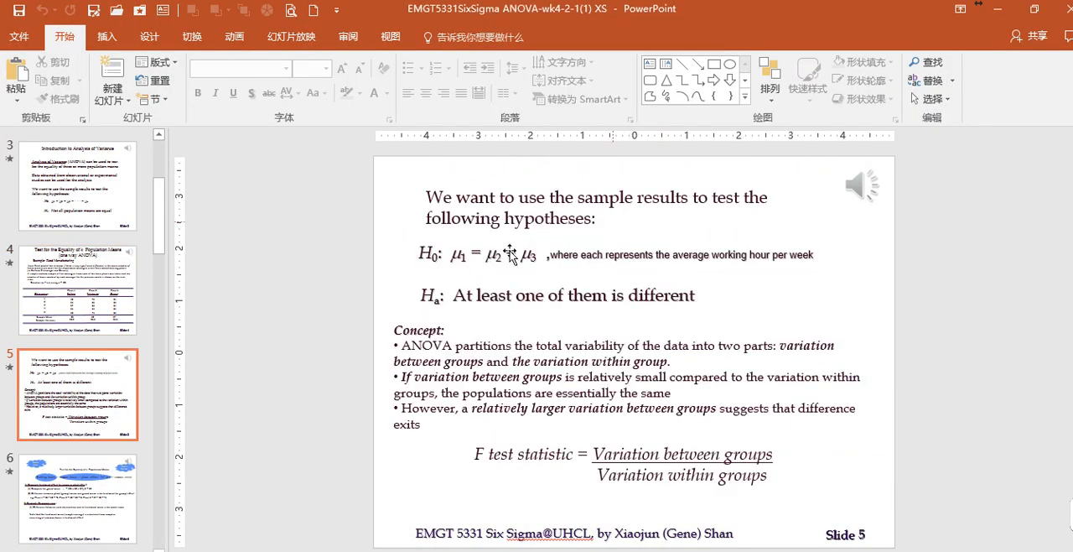
left_click(157, 301)
key("alt+Tab")
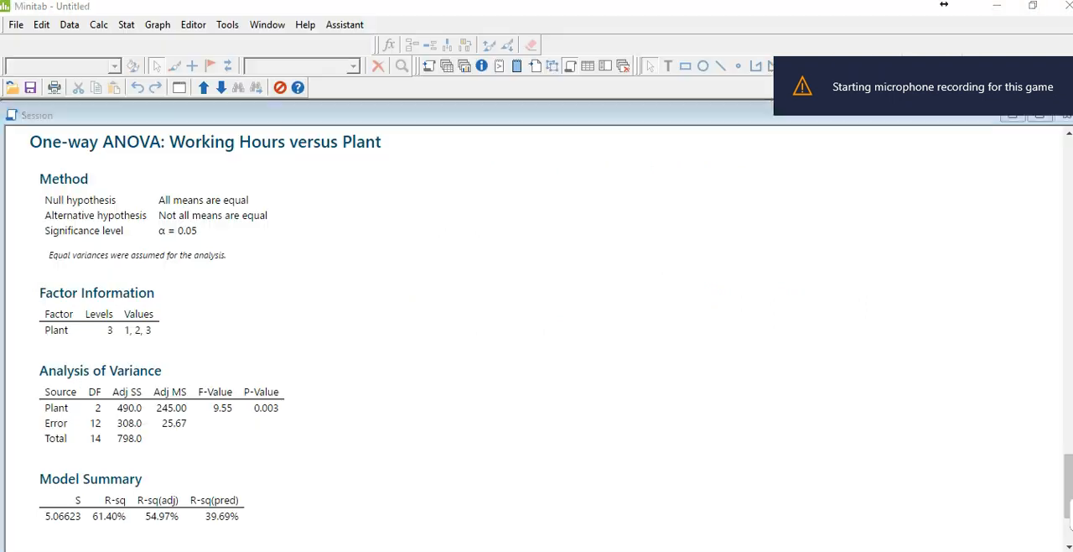
Open the ZooPlankton worksheet, declining to reload the copy that is already open, and maximize its window
left_click(126, 25)
mouse_move(70, 26)
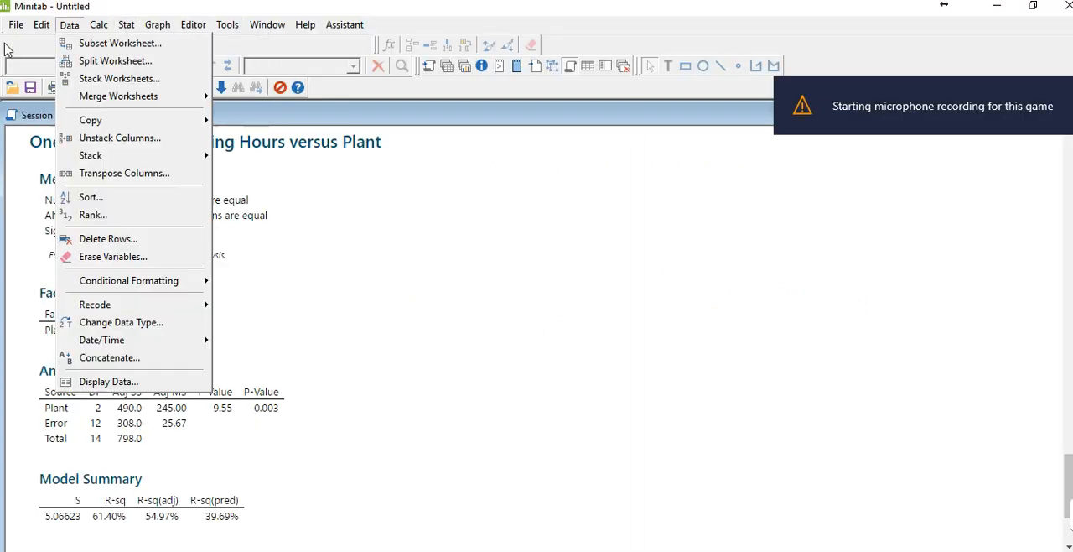
left_click(12, 93)
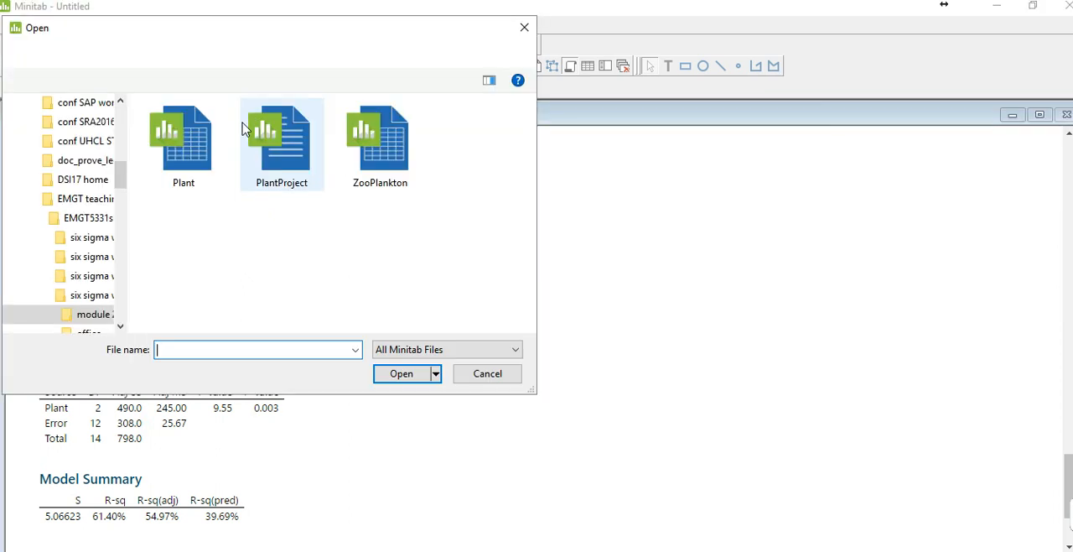
left_click(401, 149)
double_click(401, 150)
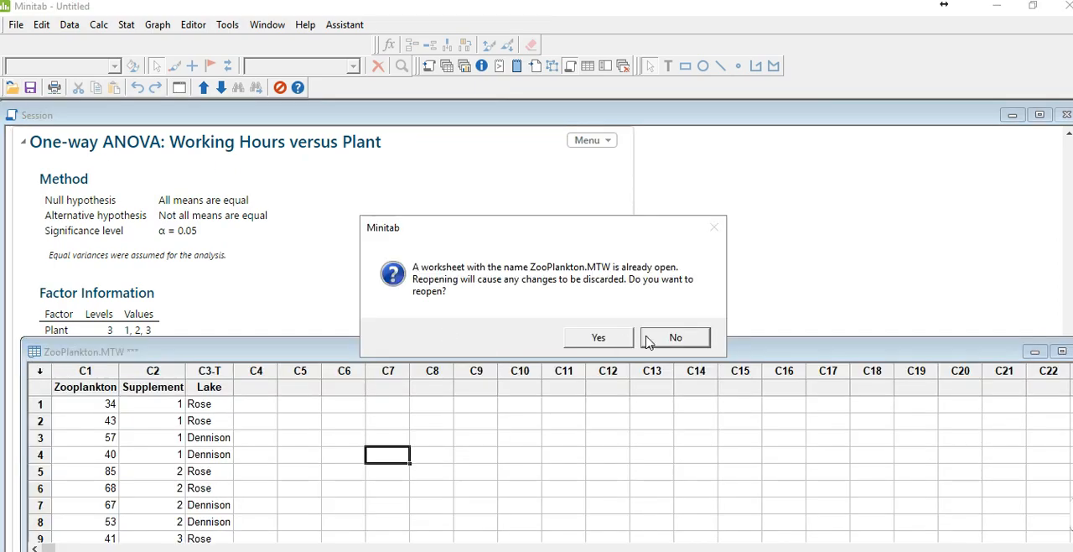
left_click(647, 342)
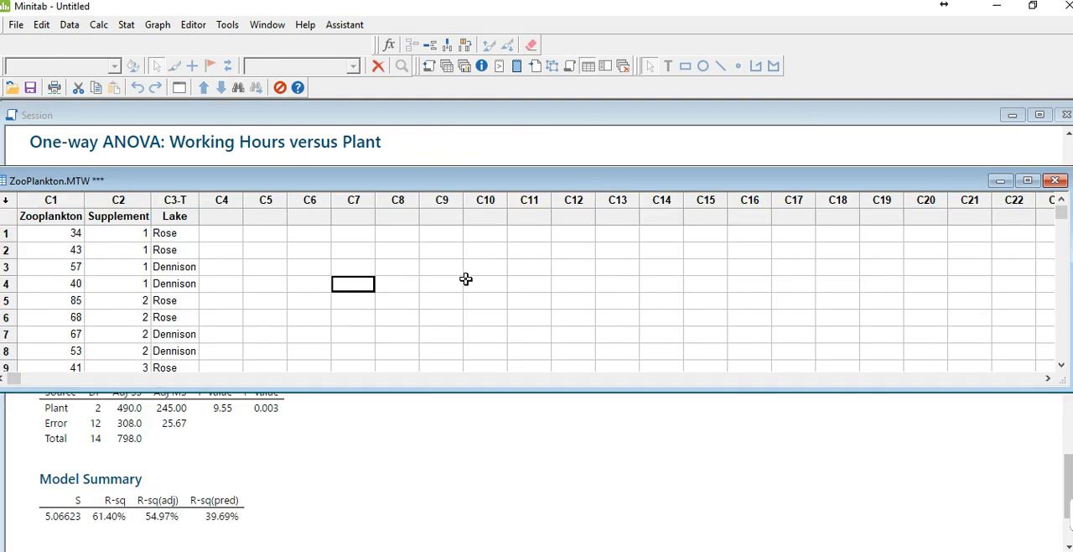
double_click(559, 183)
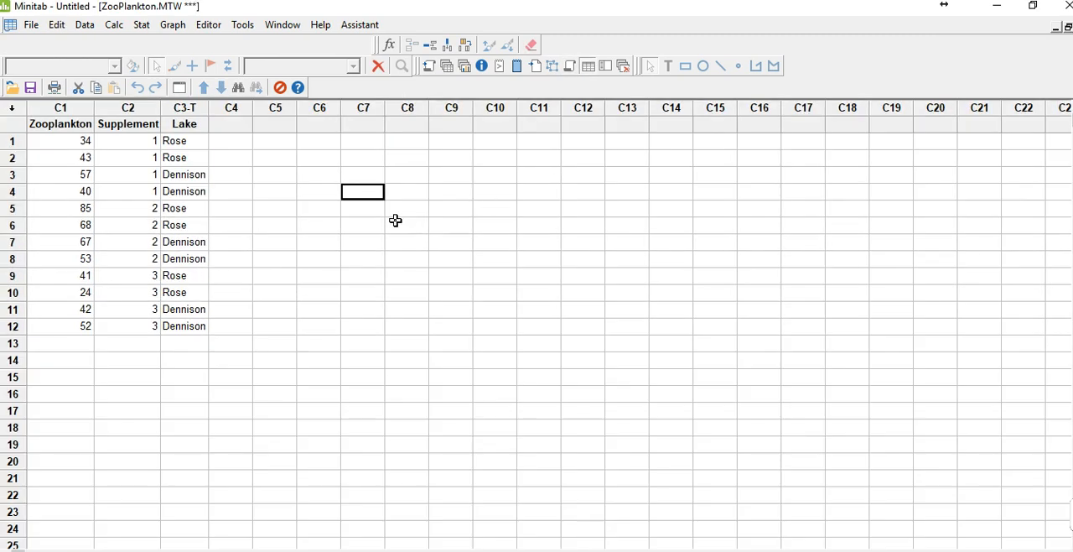
left_click(319, 210)
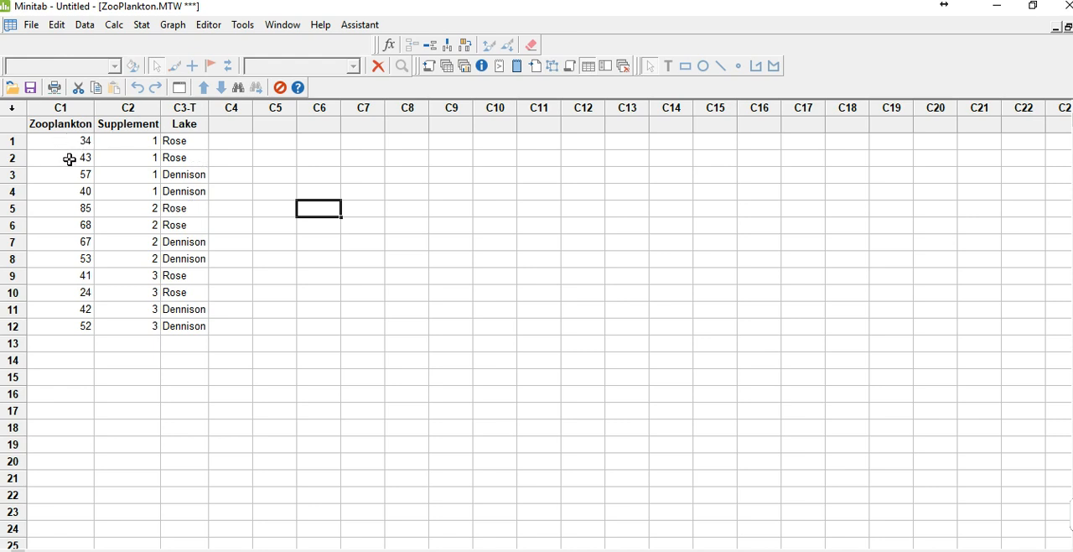
Set up a Balanced ANOVA for the Zooplankton response, replacing the model terms with Supplement and Lake
left_click(141, 26)
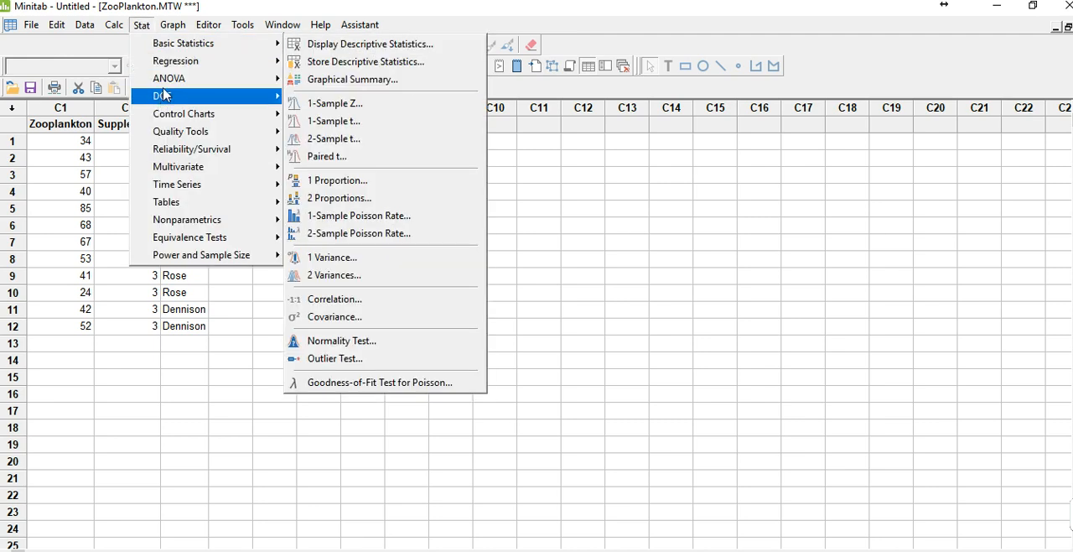
mouse_move(252, 81)
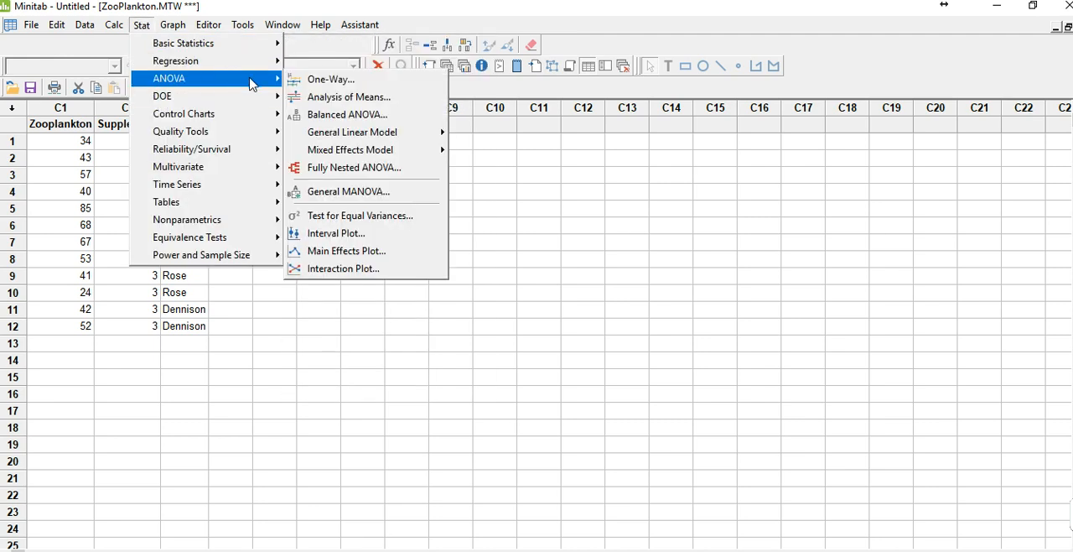
left_click(329, 122)
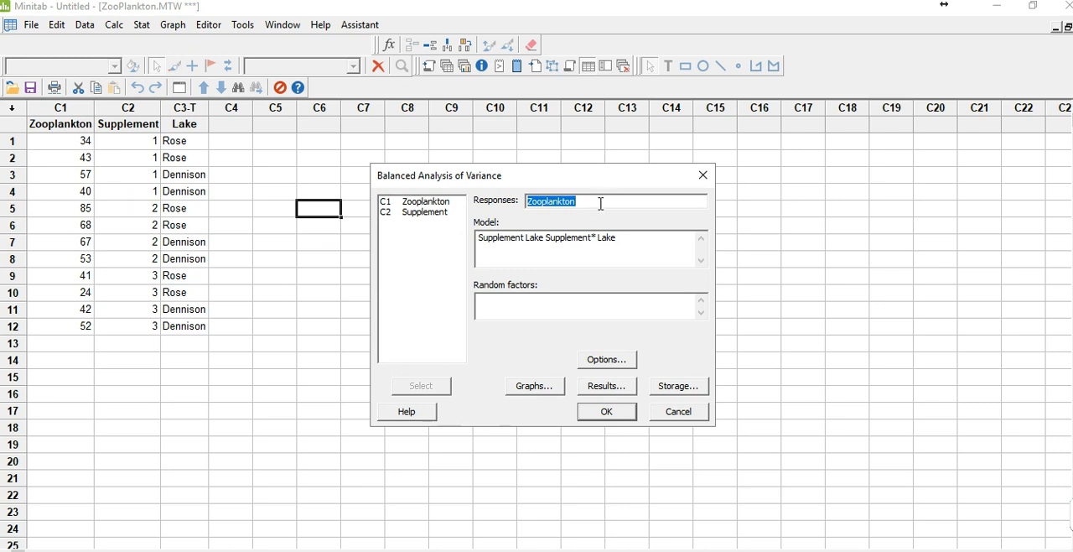
left_click_drag(651, 242, 422, 217)
key("Delete")
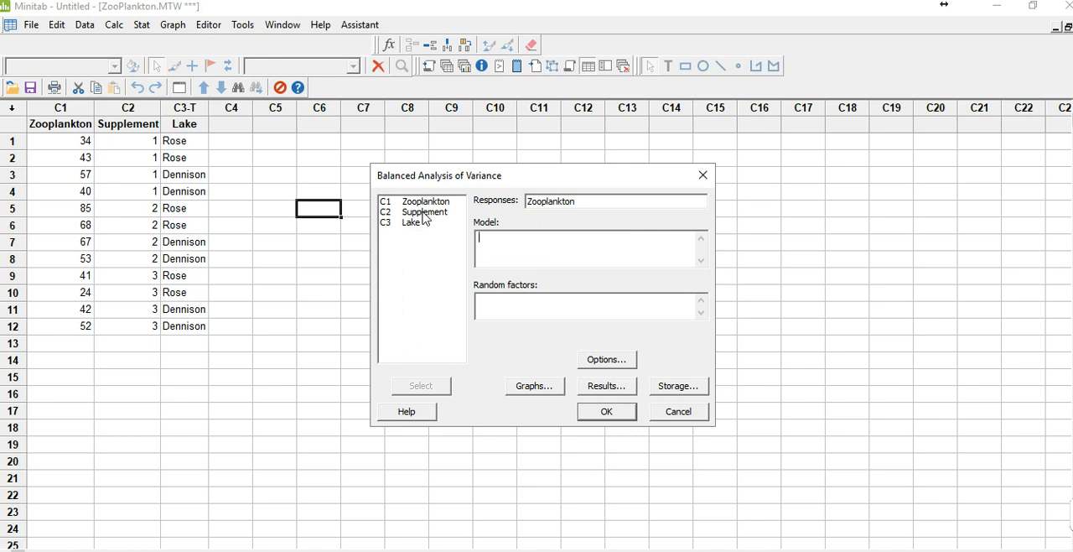
double_click(429, 216)
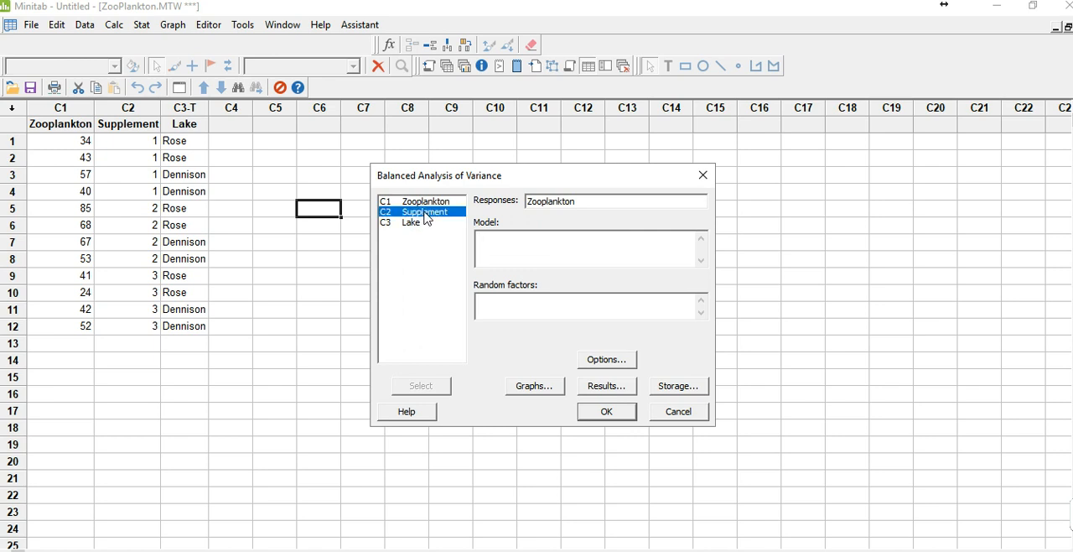
double_click(413, 223)
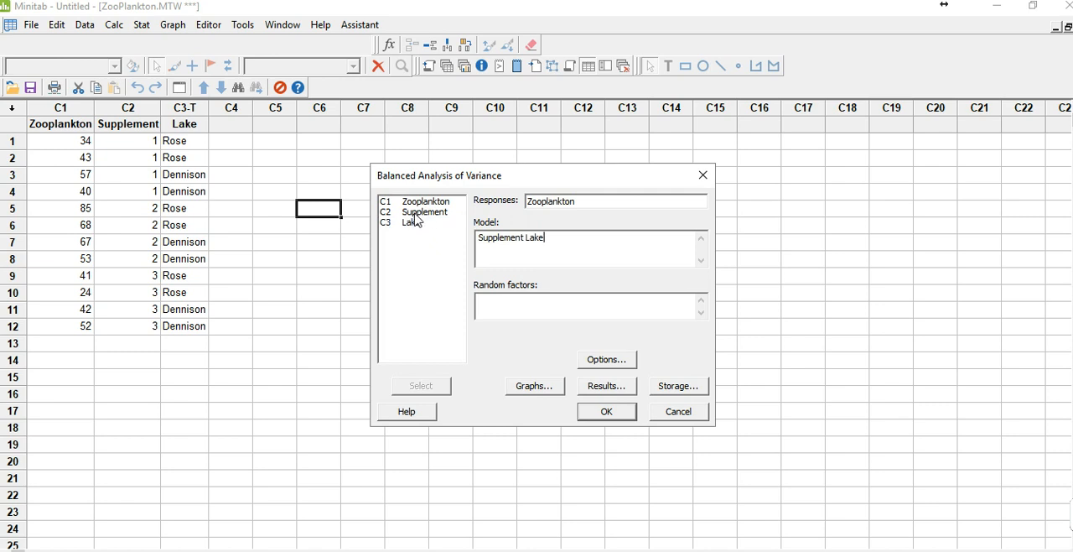
Add the Supplement*Lake interaction term to the model and run the Balanced ANOVA
double_click(417, 215)
type("*")
double_click(418, 225)
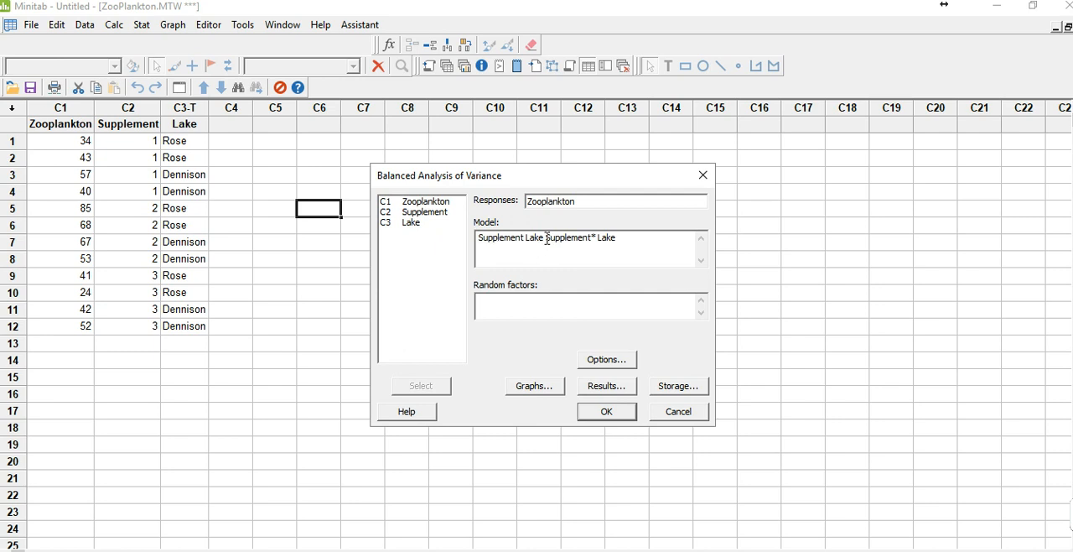
left_click_drag(553, 241, 622, 239)
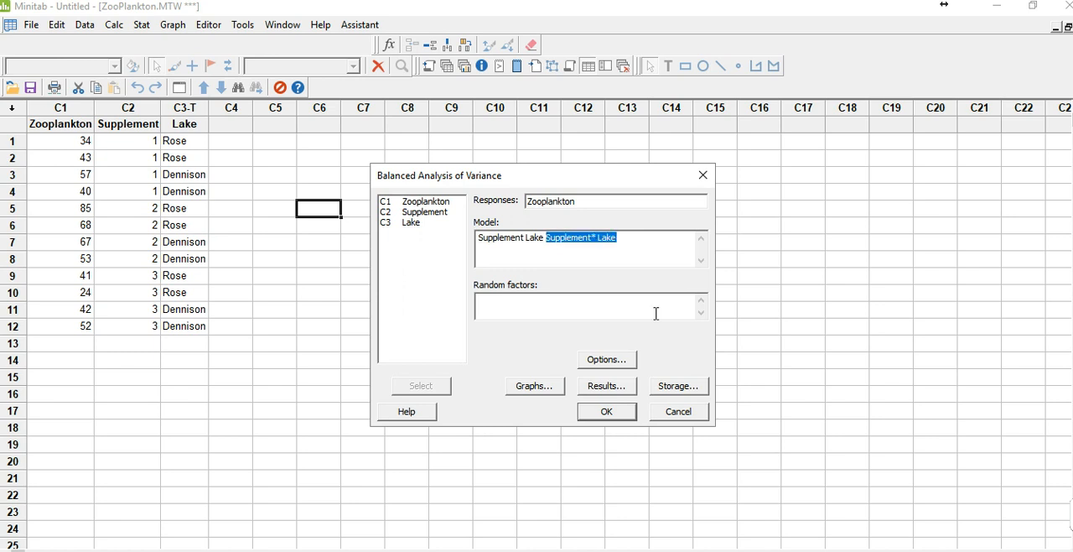
left_click(620, 418)
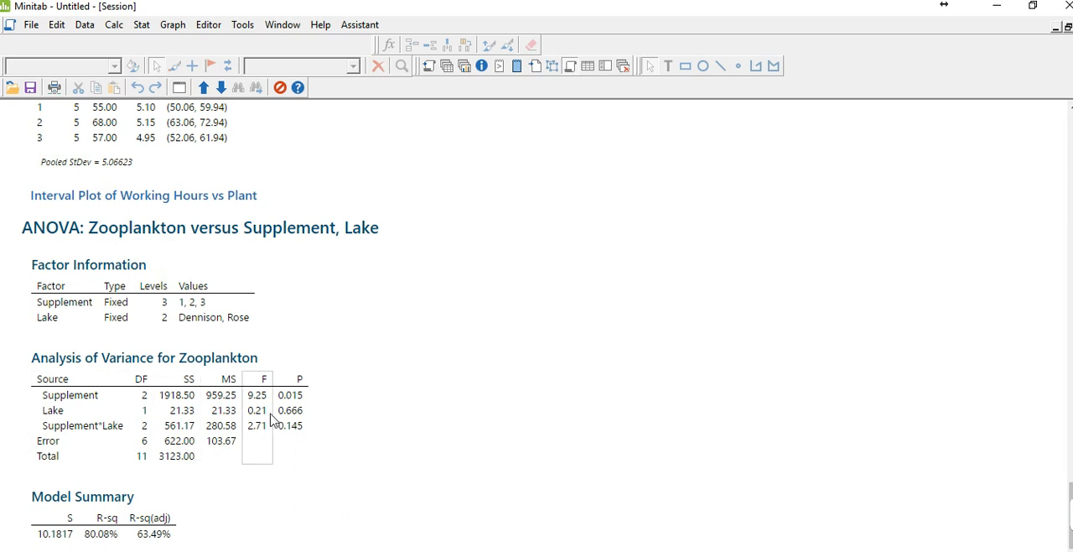
left_click(1006, 15)
left_click(12, 88)
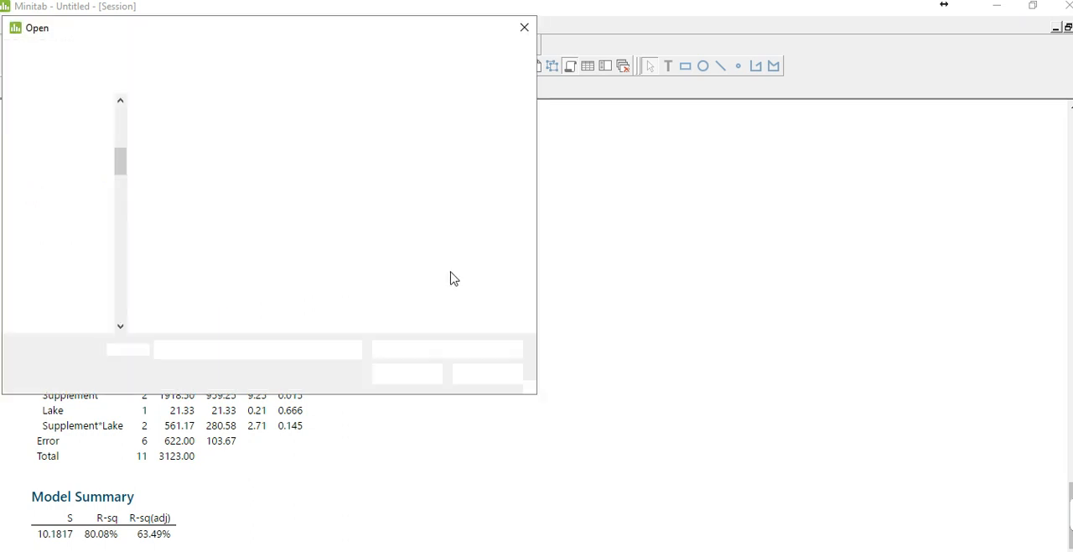
left_click(492, 375)
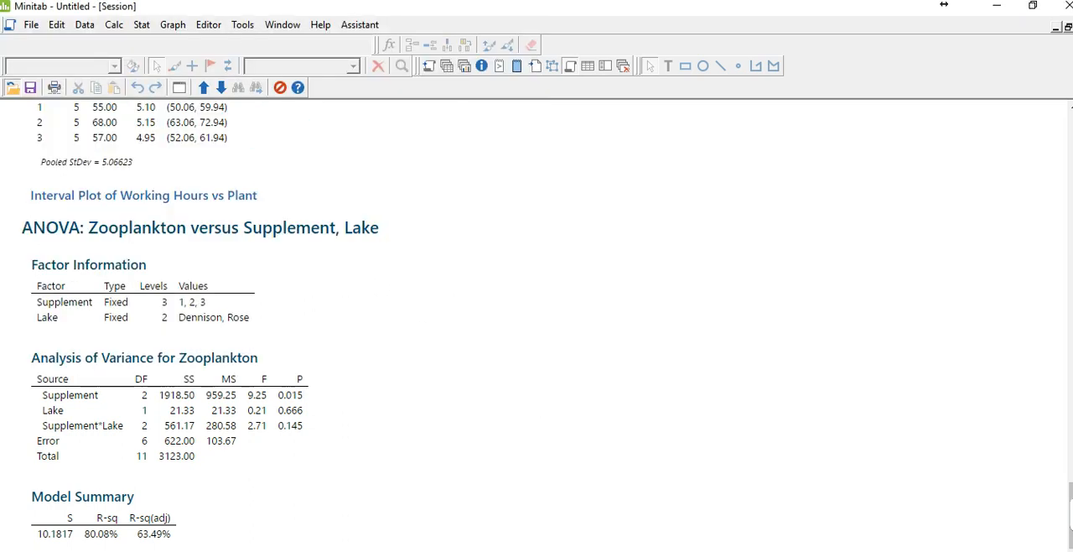
Create a main effects plot of Zooplankton with Supplement as the only factor, and close the graph without saving it
left_click(142, 27)
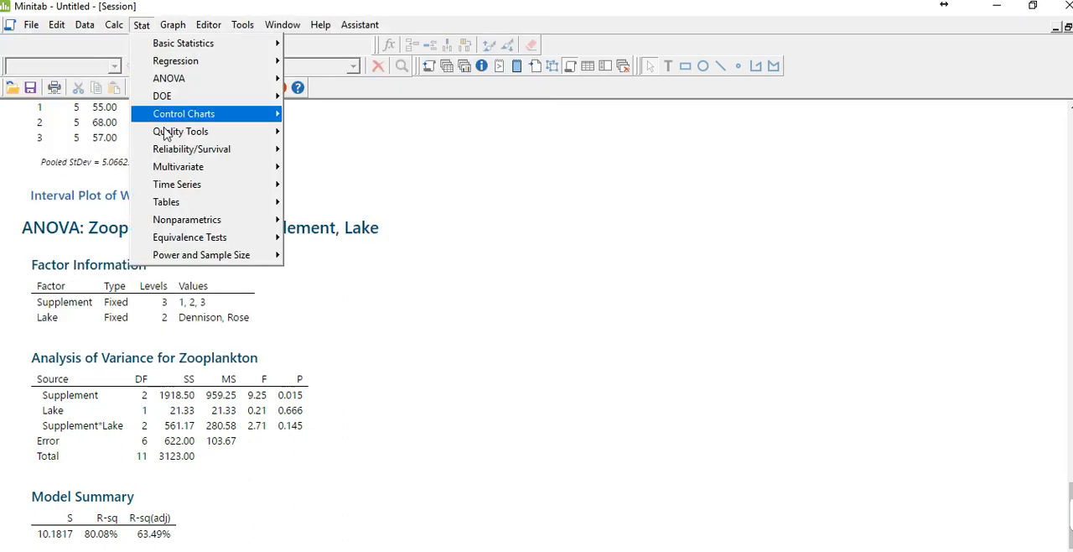
mouse_move(172, 80)
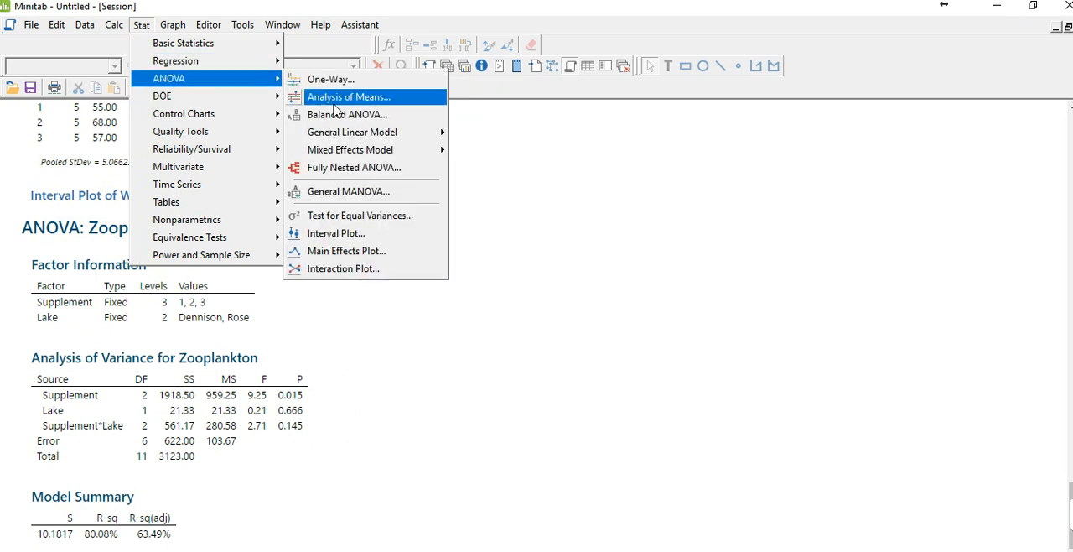
left_click(375, 253)
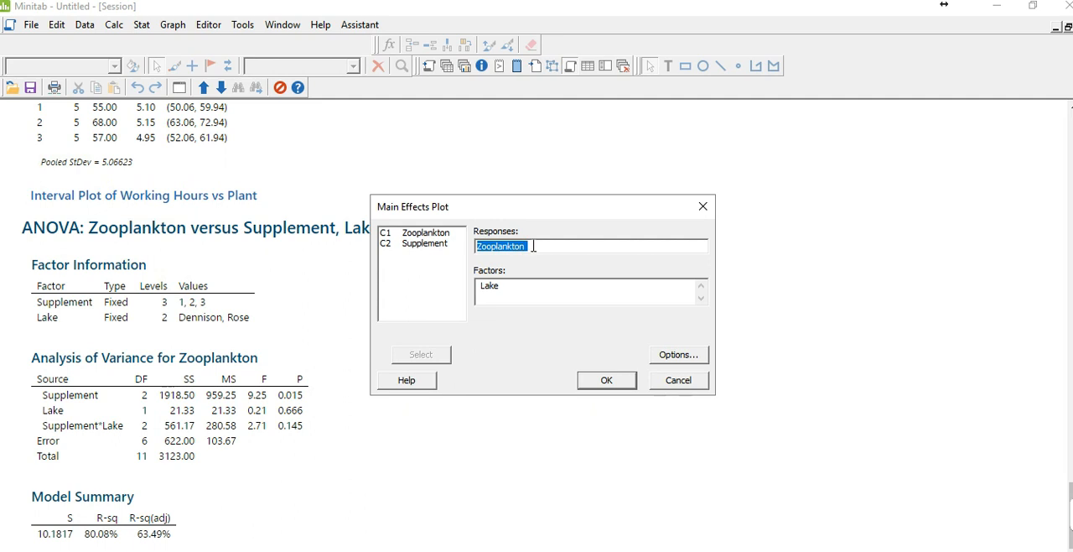
double_click(511, 287)
key("Delete")
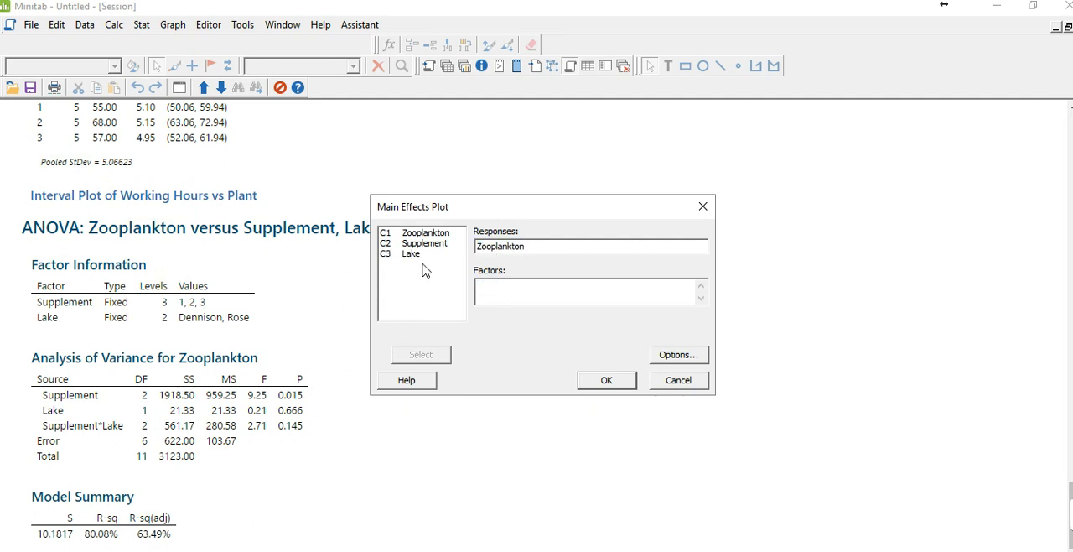
double_click(413, 245)
left_click(598, 378)
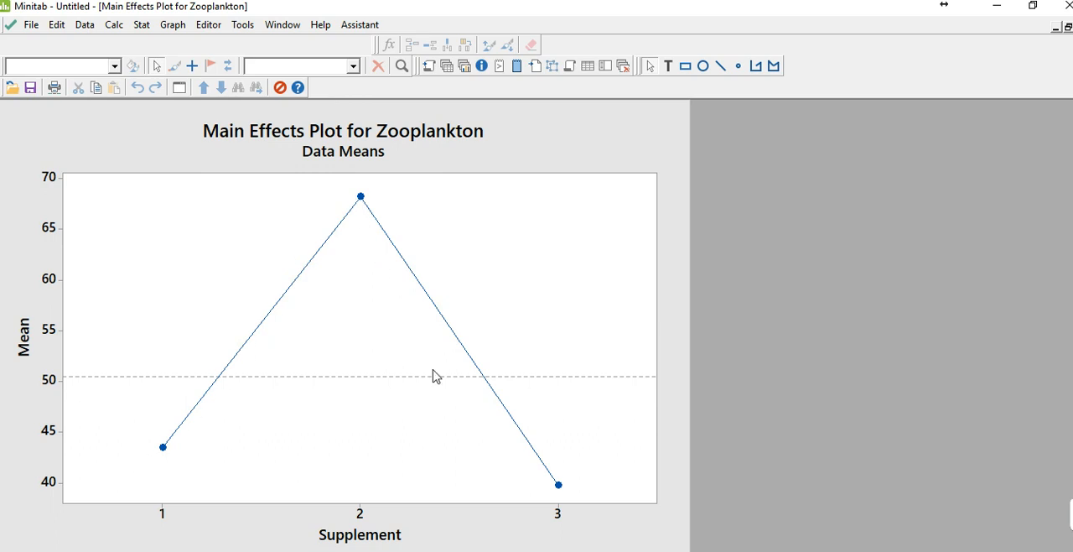
left_click(351, 235)
left_click_drag(350, 235, 343, 178)
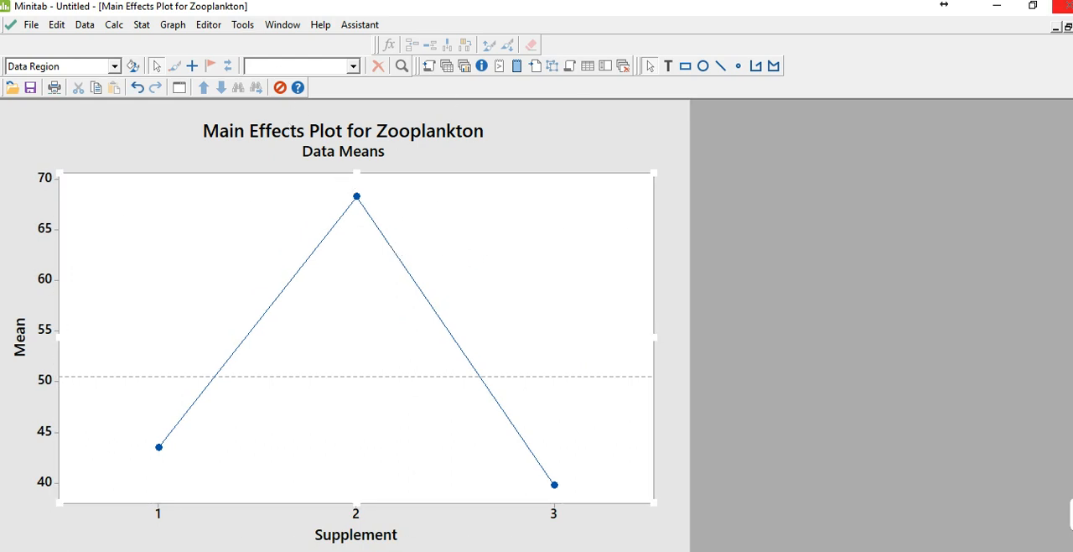
left_click(1072, 27)
left_click(600, 343)
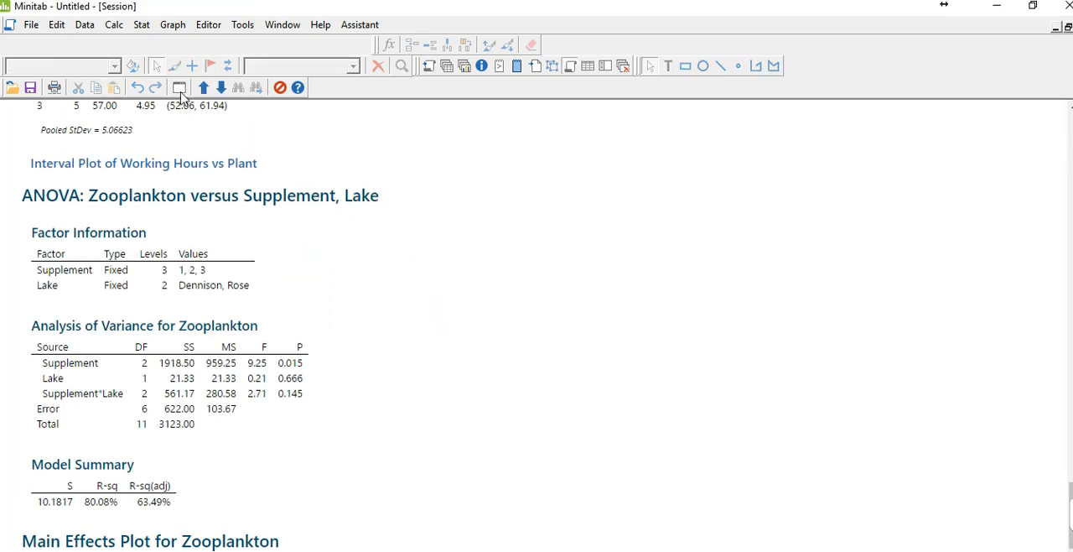
Create a main effects plot of Zooplankton with Lake replacing the previous factor, and close the graph without saving it
left_click(139, 26)
mouse_move(180, 78)
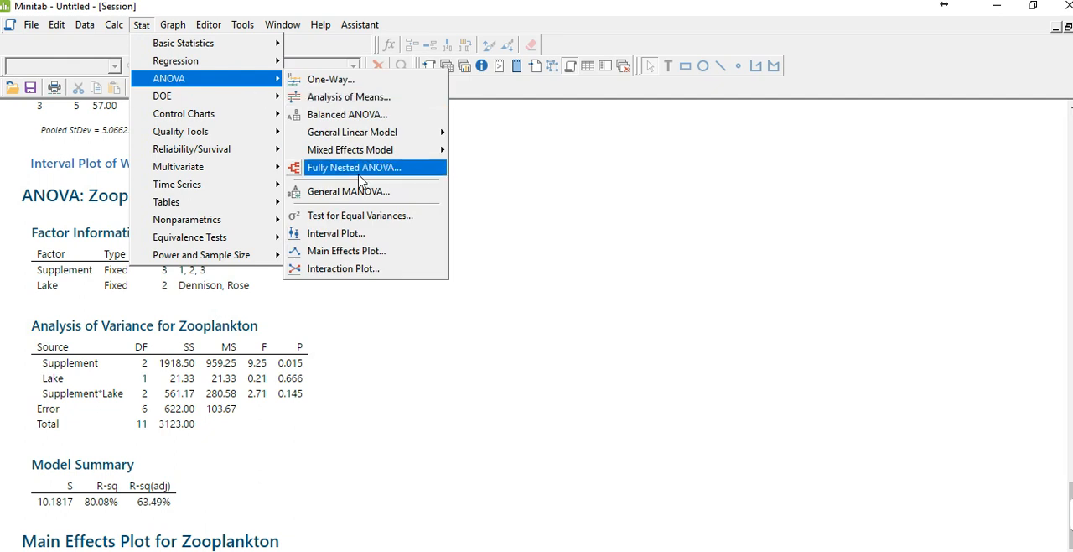
left_click(352, 250)
double_click(519, 285)
key("Delete")
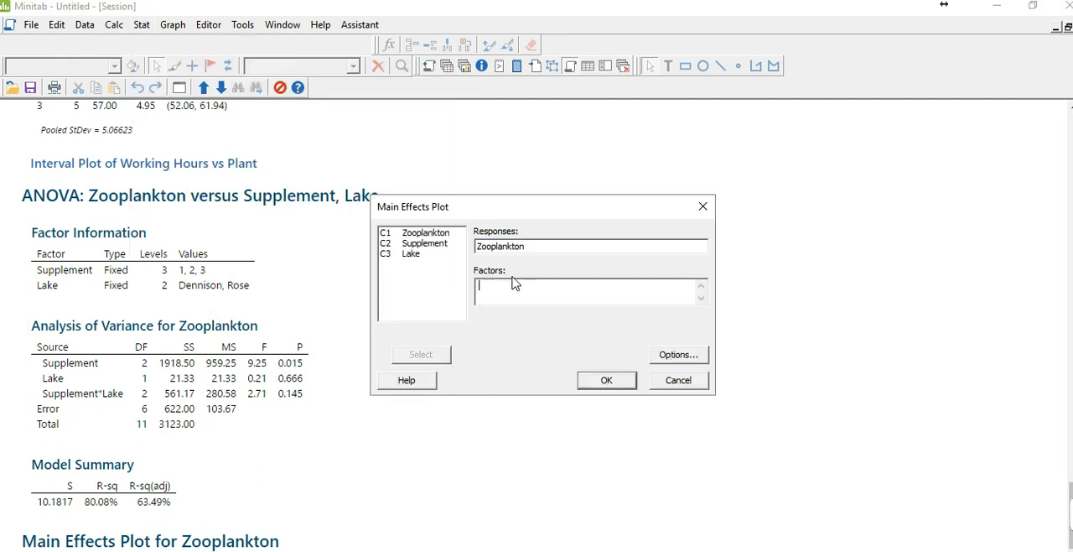
left_click(397, 247)
double_click(410, 254)
left_click(621, 380)
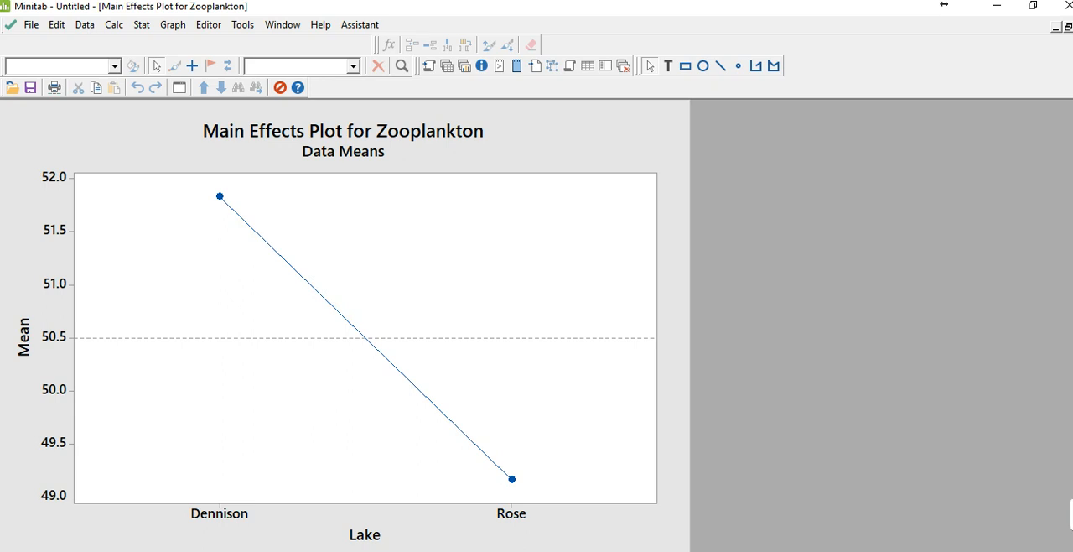
left_click(1072, 28)
left_click(589, 342)
Create an interaction plot of Zooplankton with the factors re-entered as Supplement and Lake, and close the graph without saving it
left_click(138, 25)
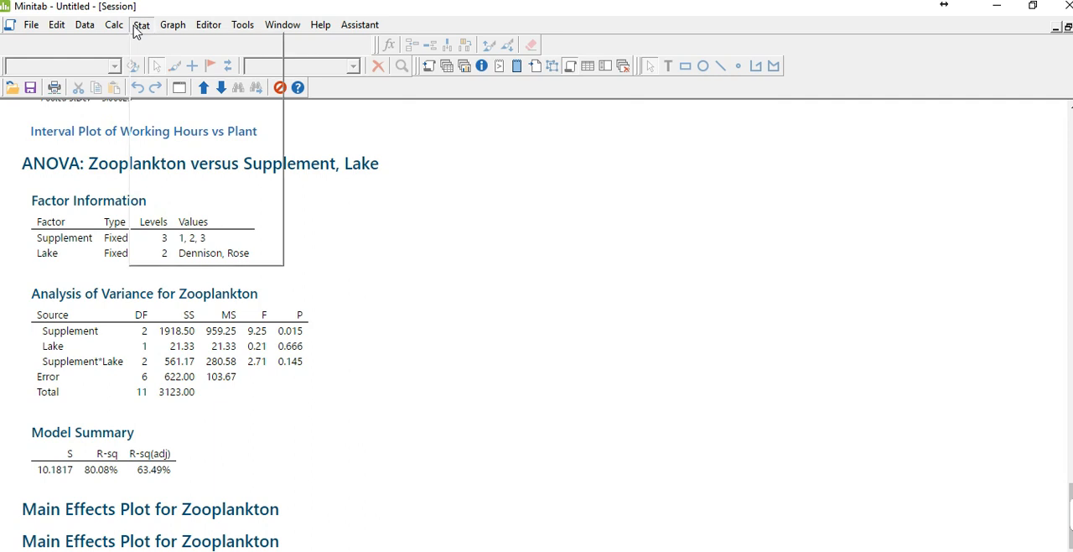
mouse_move(206, 83)
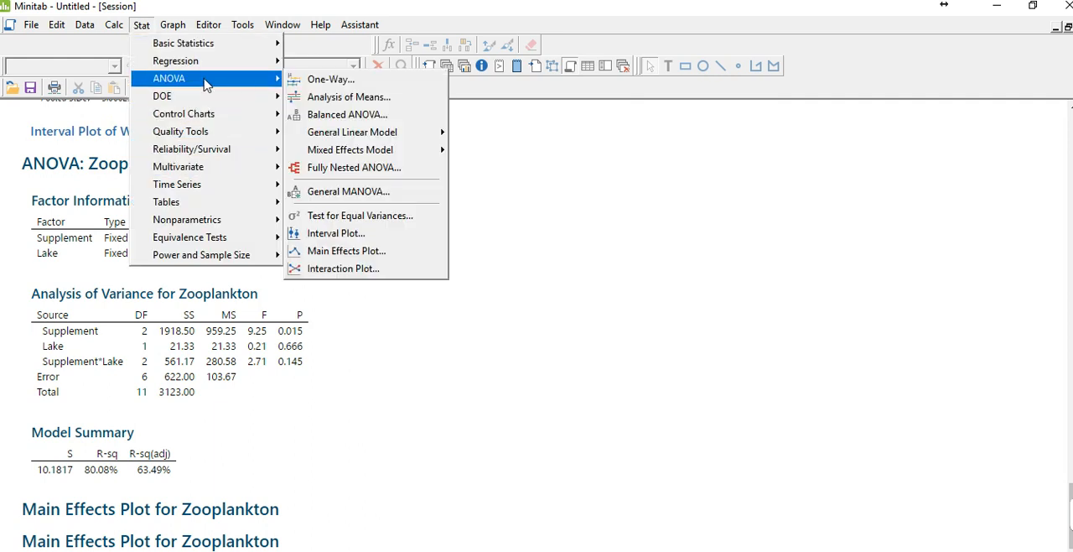
left_click(346, 269)
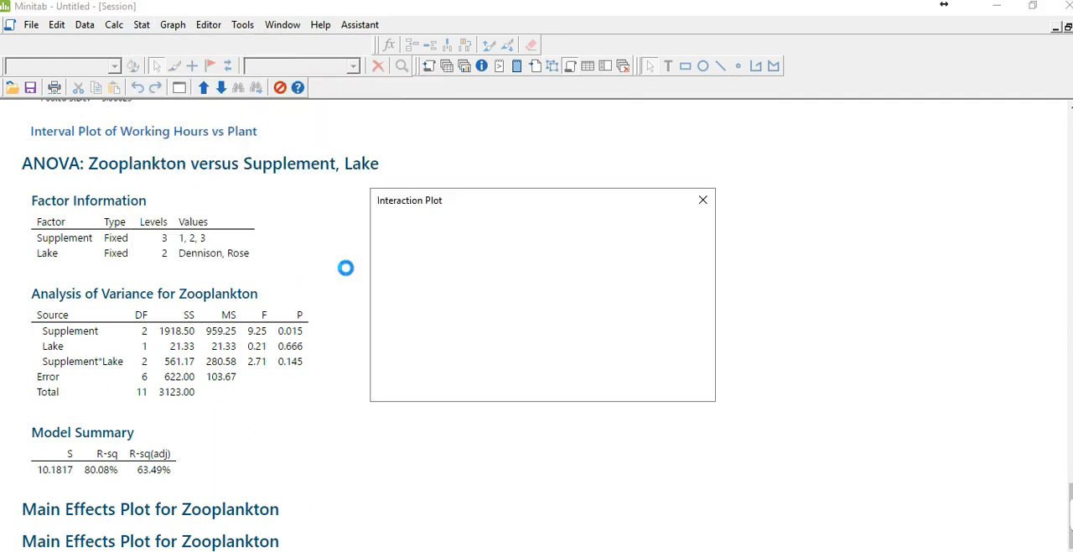
left_click(494, 321)
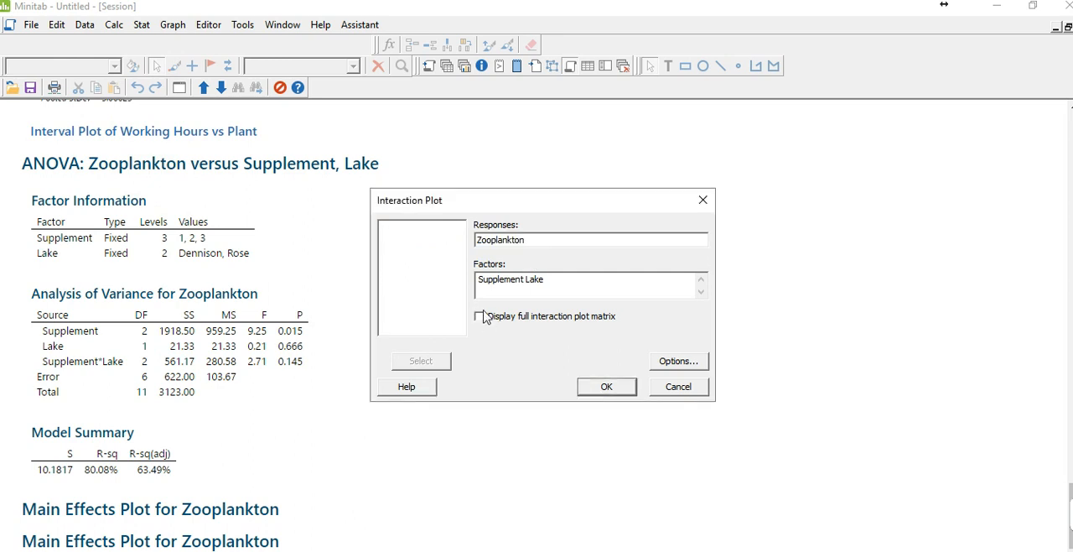
left_click_drag(526, 280, 484, 281)
left_click_drag(556, 279, 421, 297)
key("Delete")
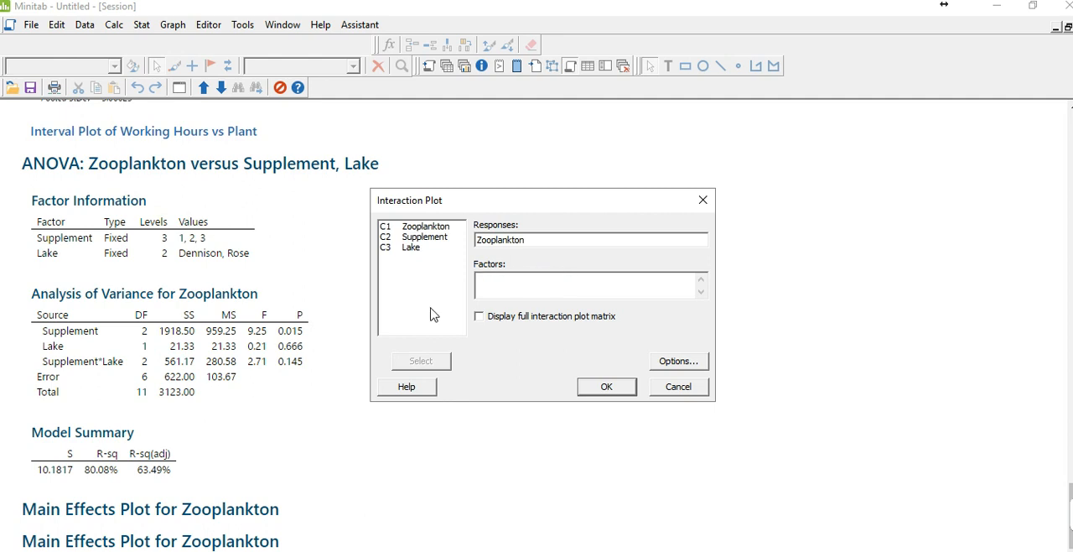
double_click(424, 238)
left_click(416, 249)
double_click(416, 252)
left_click(604, 387)
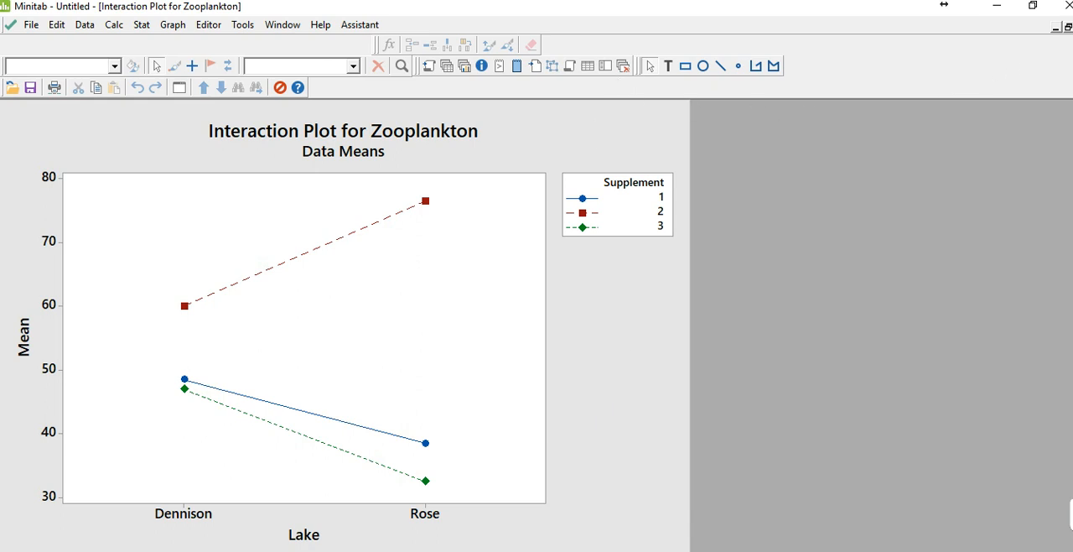
left_click(1072, 28)
left_click(612, 338)
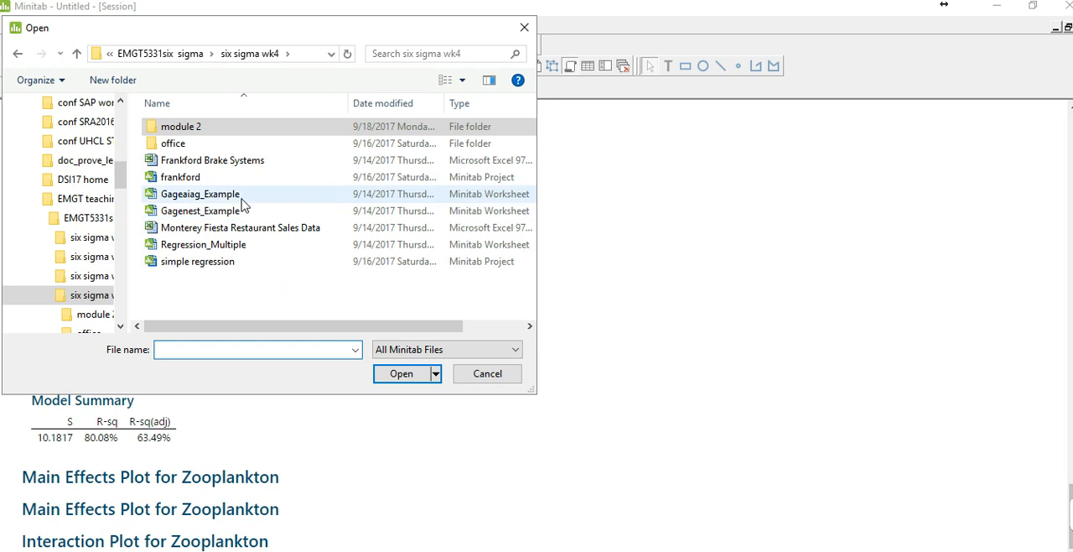
Open the Gageaiag_Example worksheet from the six sigma wk4 folder, declining to reload the copy that is already open
left_click(240, 198)
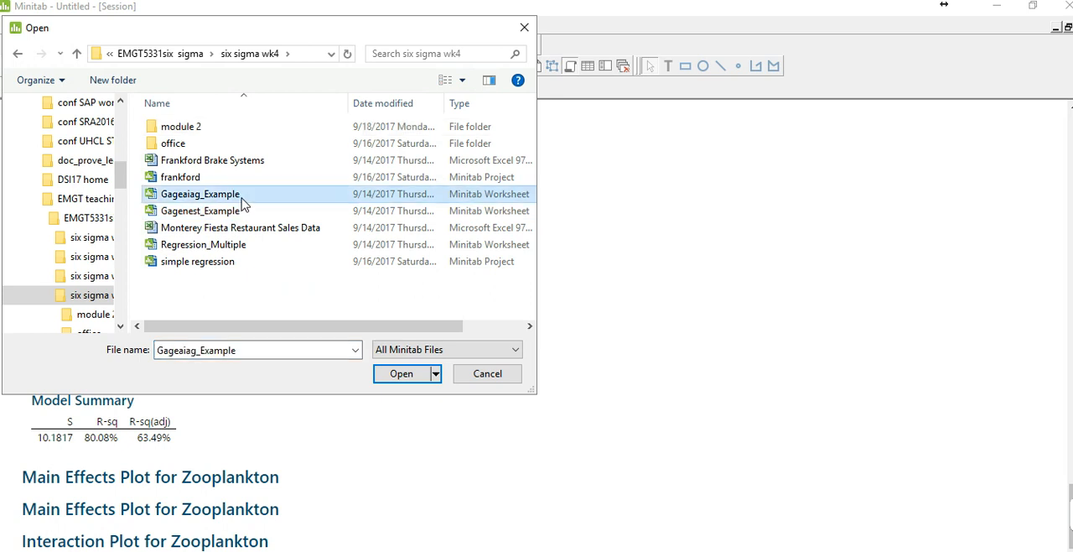
double_click(241, 198)
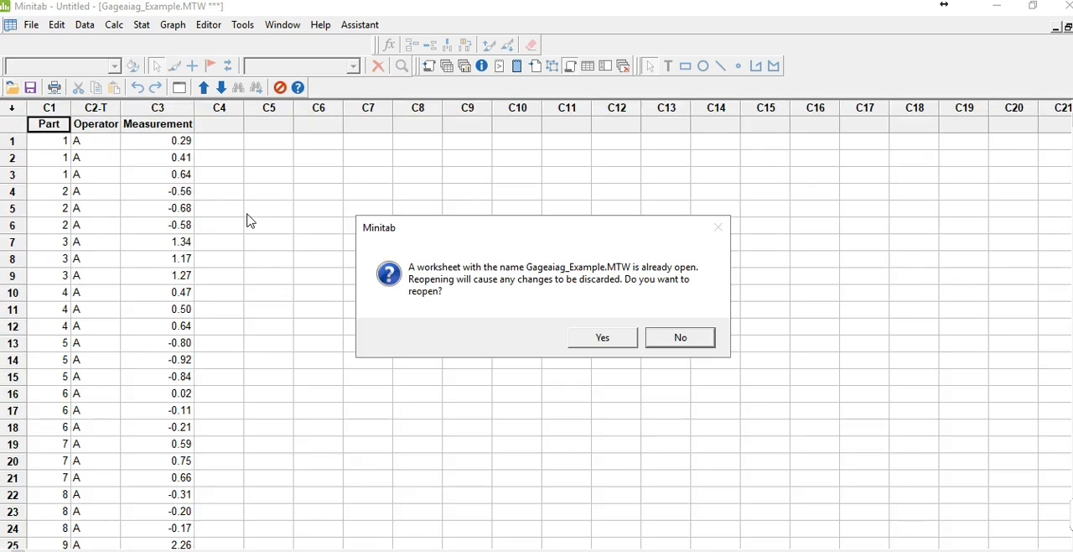
left_click(651, 344)
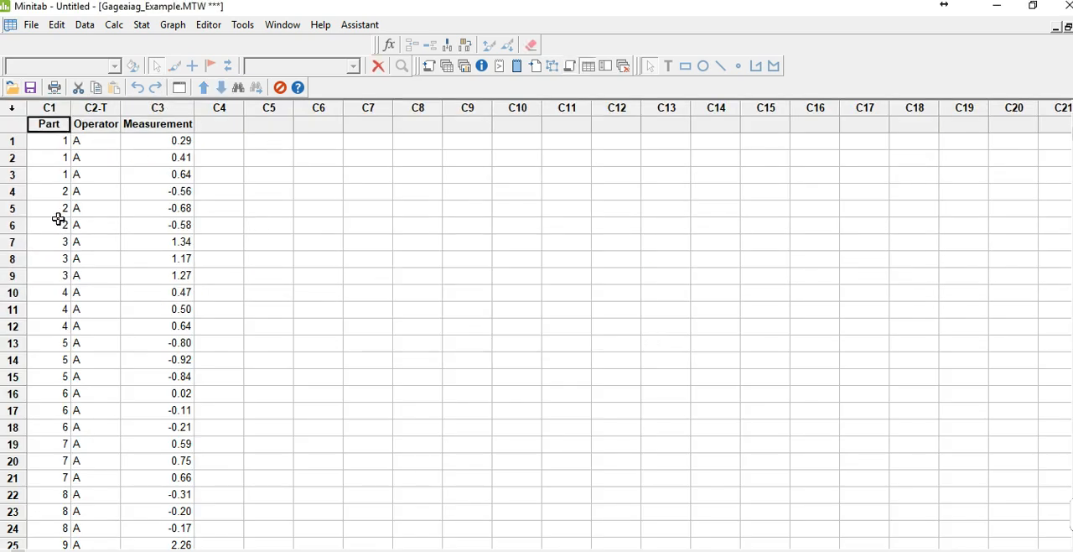
Examine the Part, Operator and Measurement data throughout the worksheet
scroll(59, 219, "down", 2)
left_click(53, 192)
scroll(53, 192, "down", 3)
scroll(54, 195, "down", 1)
scroll(53, 168, "up", 6)
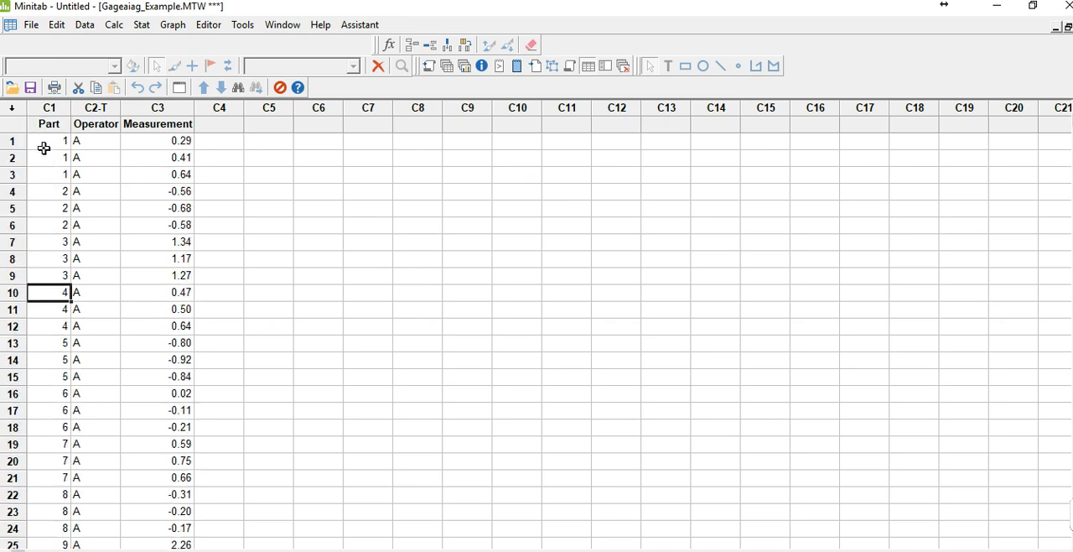
scroll(100, 149, "down", 7)
scroll(85, 194, "down", 3)
scroll(134, 153, "up", 10)
Run a crossed Gage R&R study on Part, Operator and Measurement using the ANOVA method, and close its report graph without saving
left_click(136, 30)
mouse_move(151, 133)
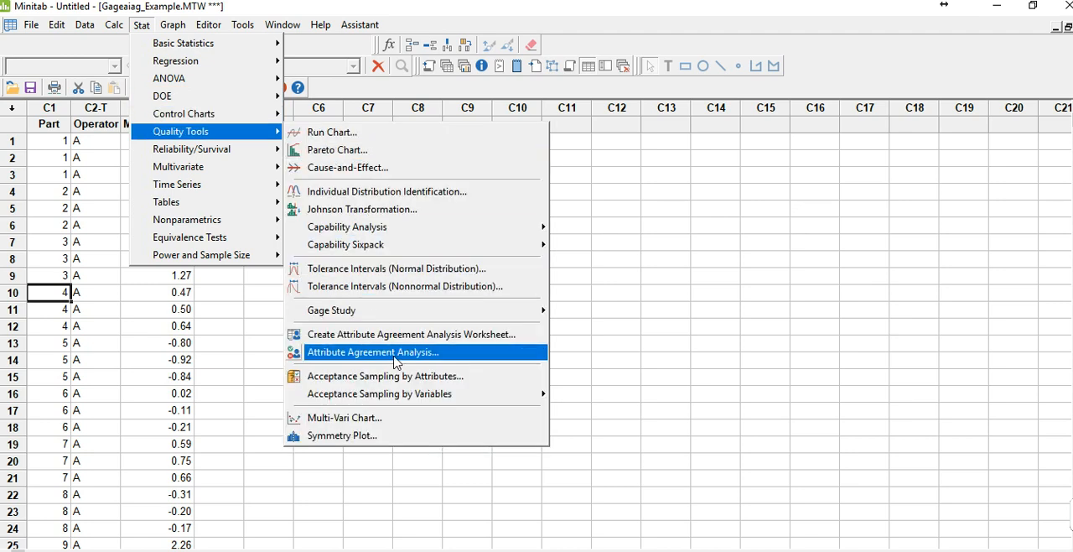
mouse_move(360, 317)
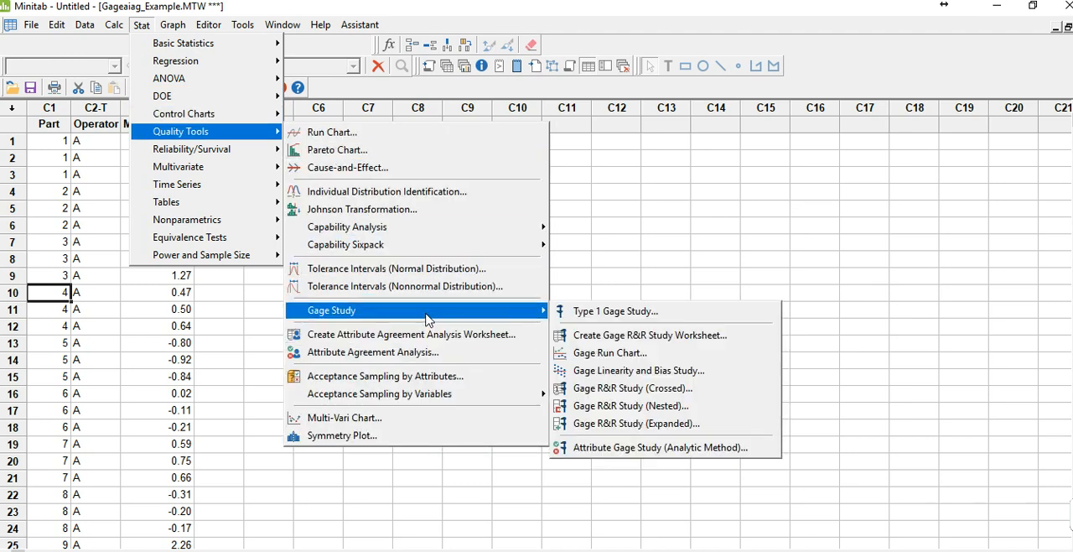
left_click(651, 396)
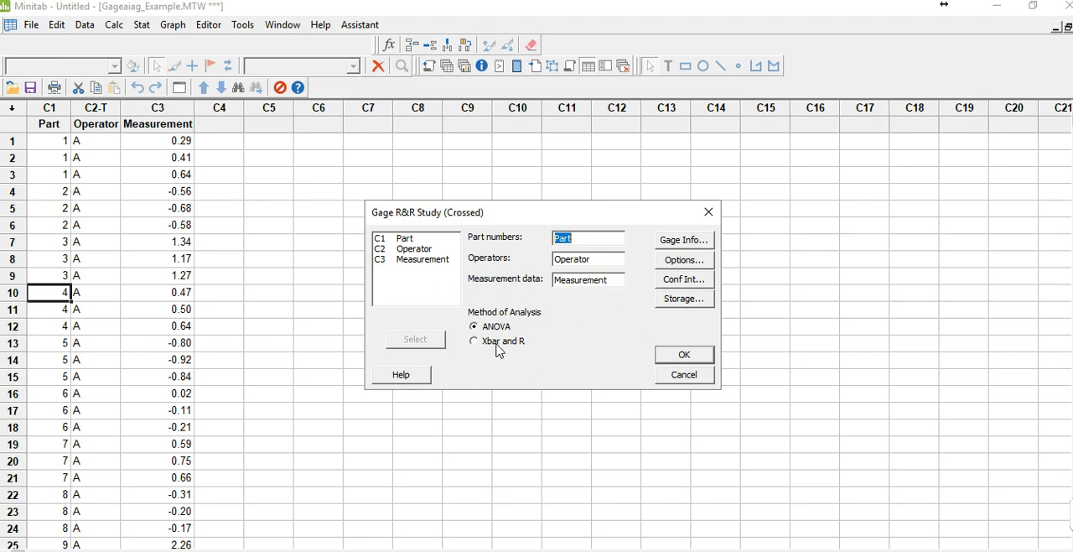
left_click(662, 359)
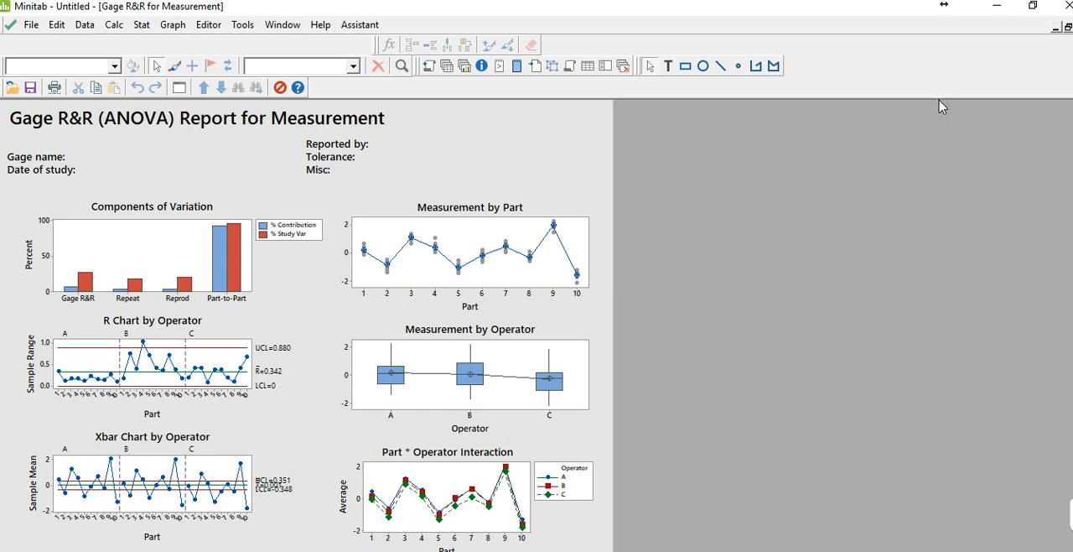
left_click(1072, 28)
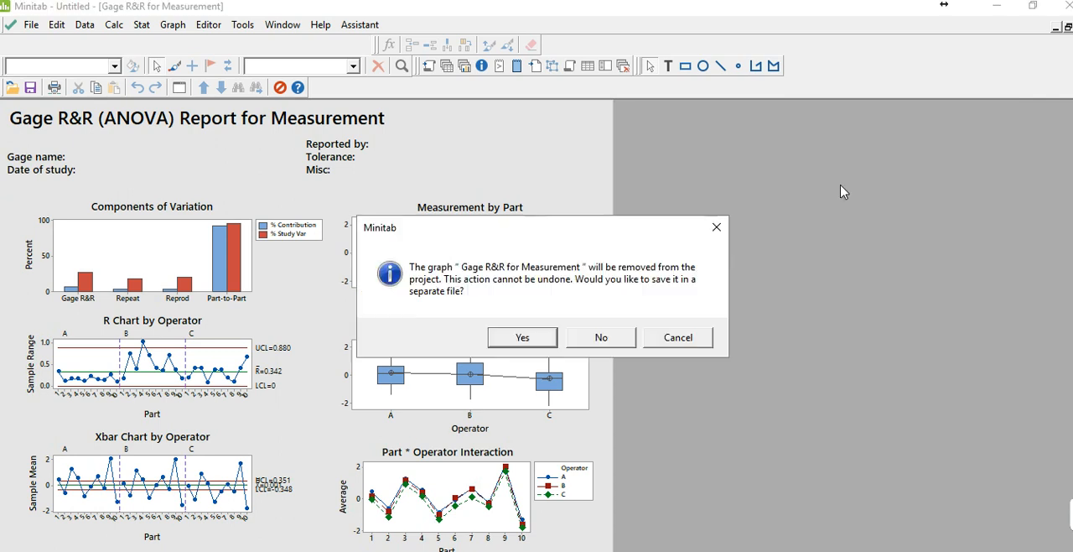
left_click(590, 346)
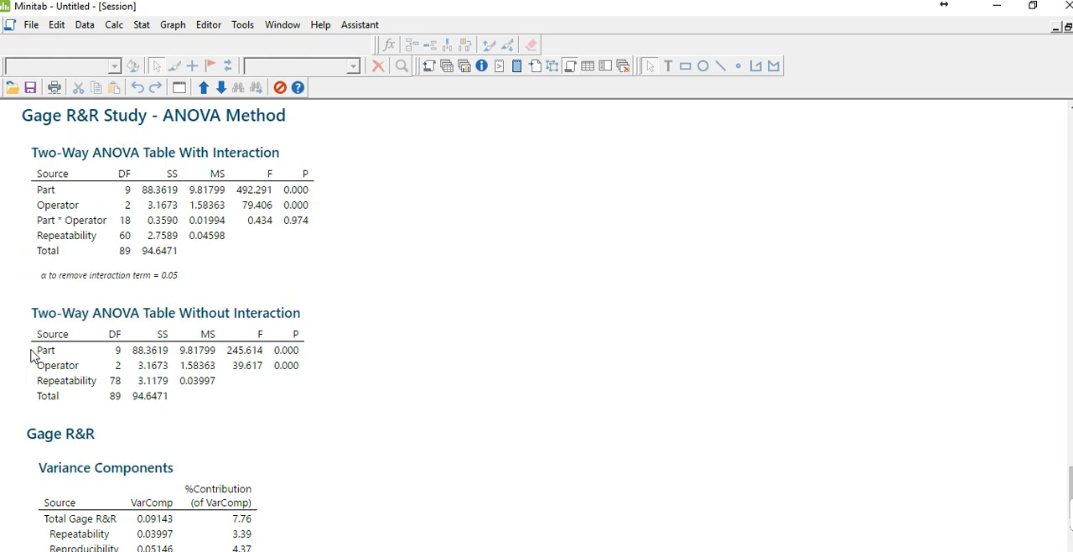
Examine the Gage R&R output, comparing the two-way ANOVA tables with and without interaction, the variance components and the gage evaluation
scroll(32, 355, "down", 2)
scroll(192, 209, "up", 4)
scroll(189, 210, "down", 1)
scroll(189, 255, "down", 2)
scroll(149, 331, "down", 1)
scroll(147, 332, "up", 3)
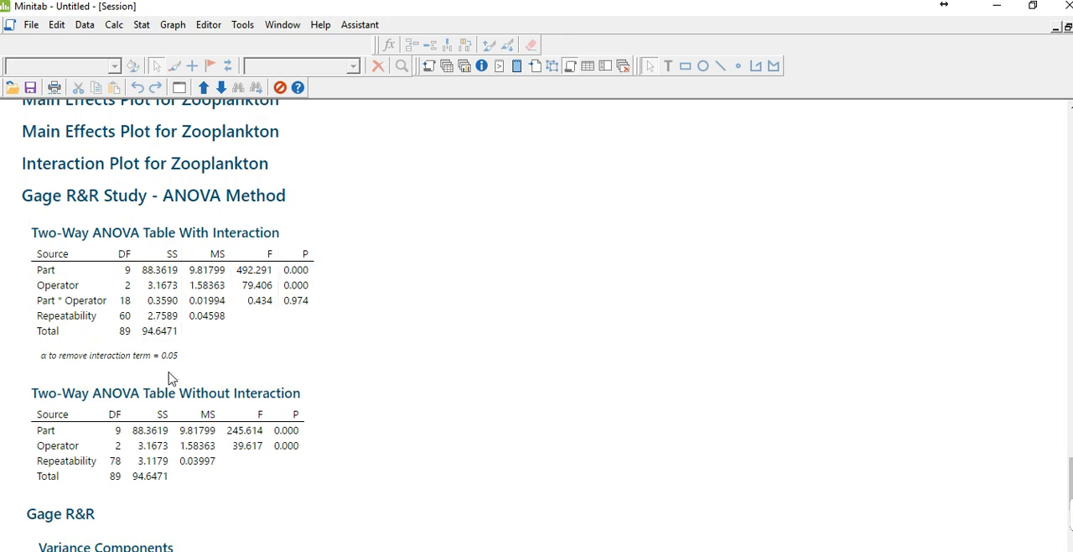
scroll(497, 408, "down", 2)
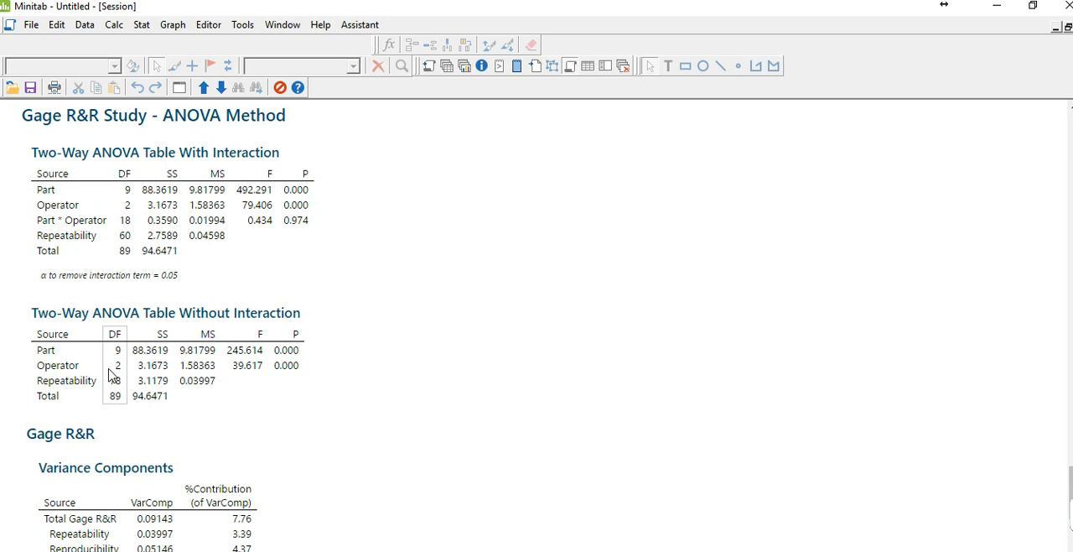
scroll(117, 386, "down", 3)
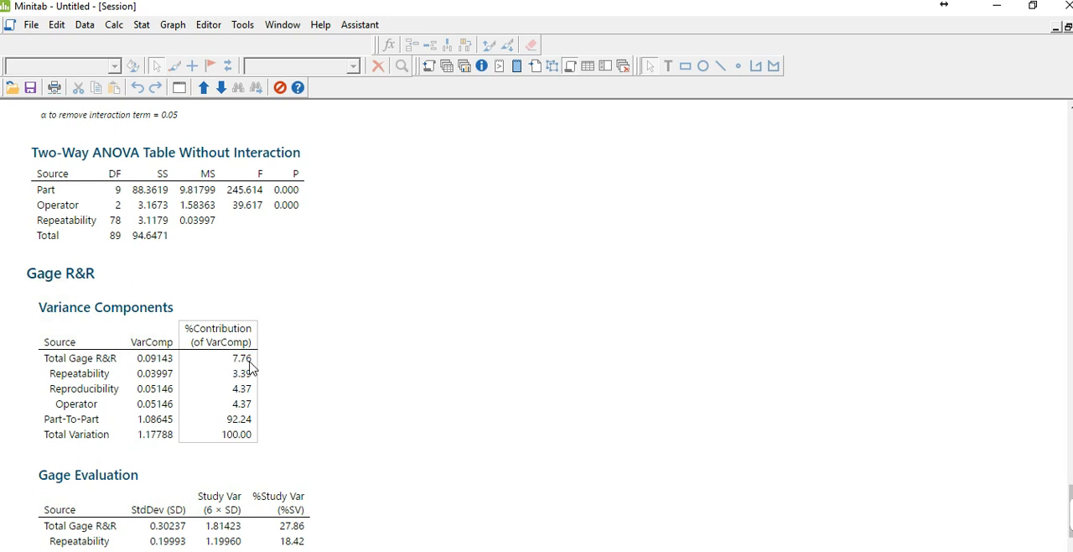
scroll(340, 352, "up", 10)
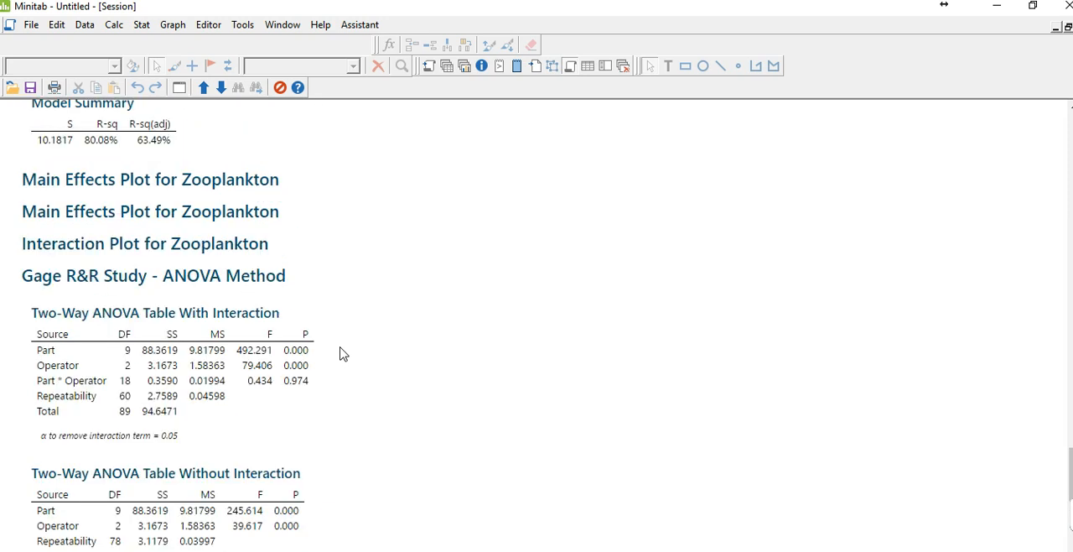
scroll(341, 352, "down", 8)
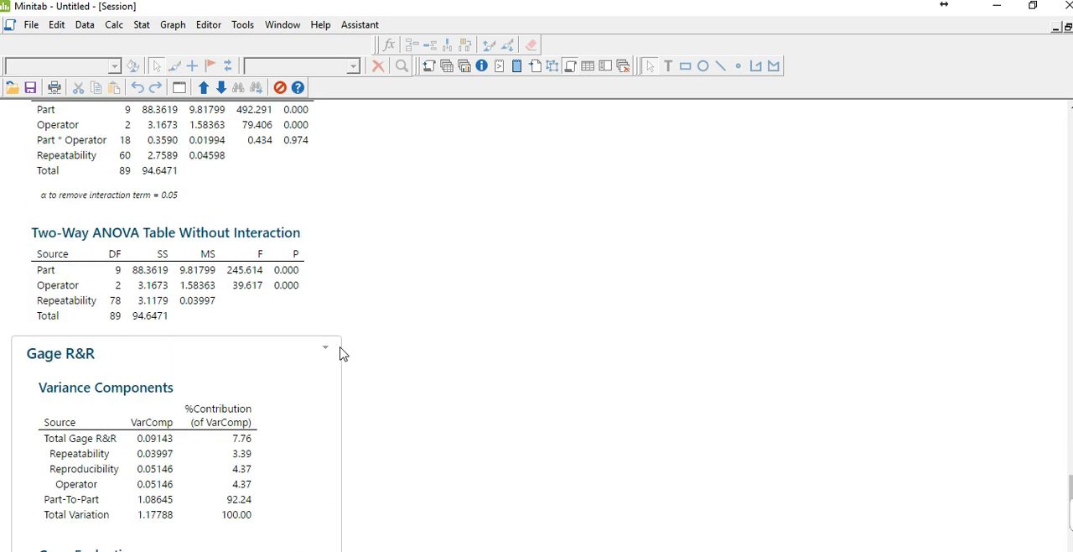